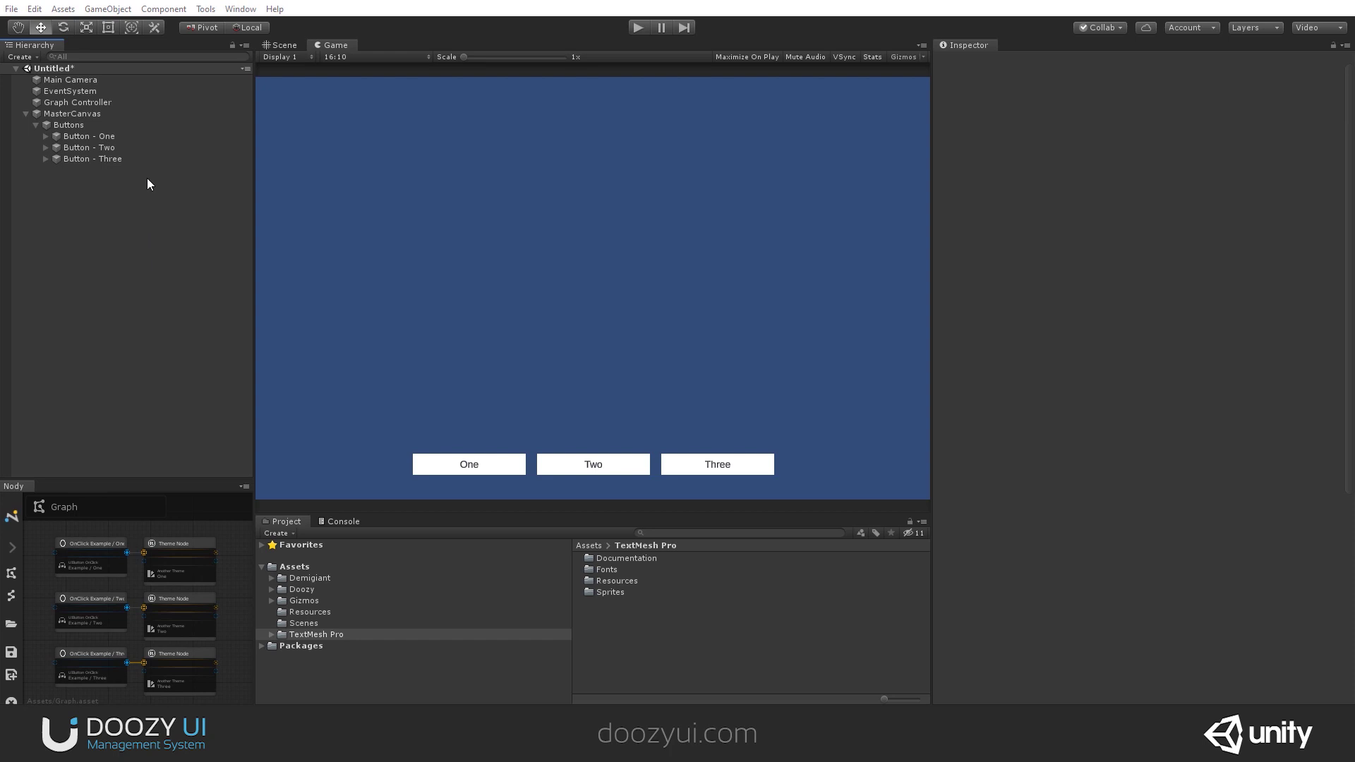
Open the Doozy Themes manager from Tools and expand its sidebar
right_click(122, 217)
click(83, 203)
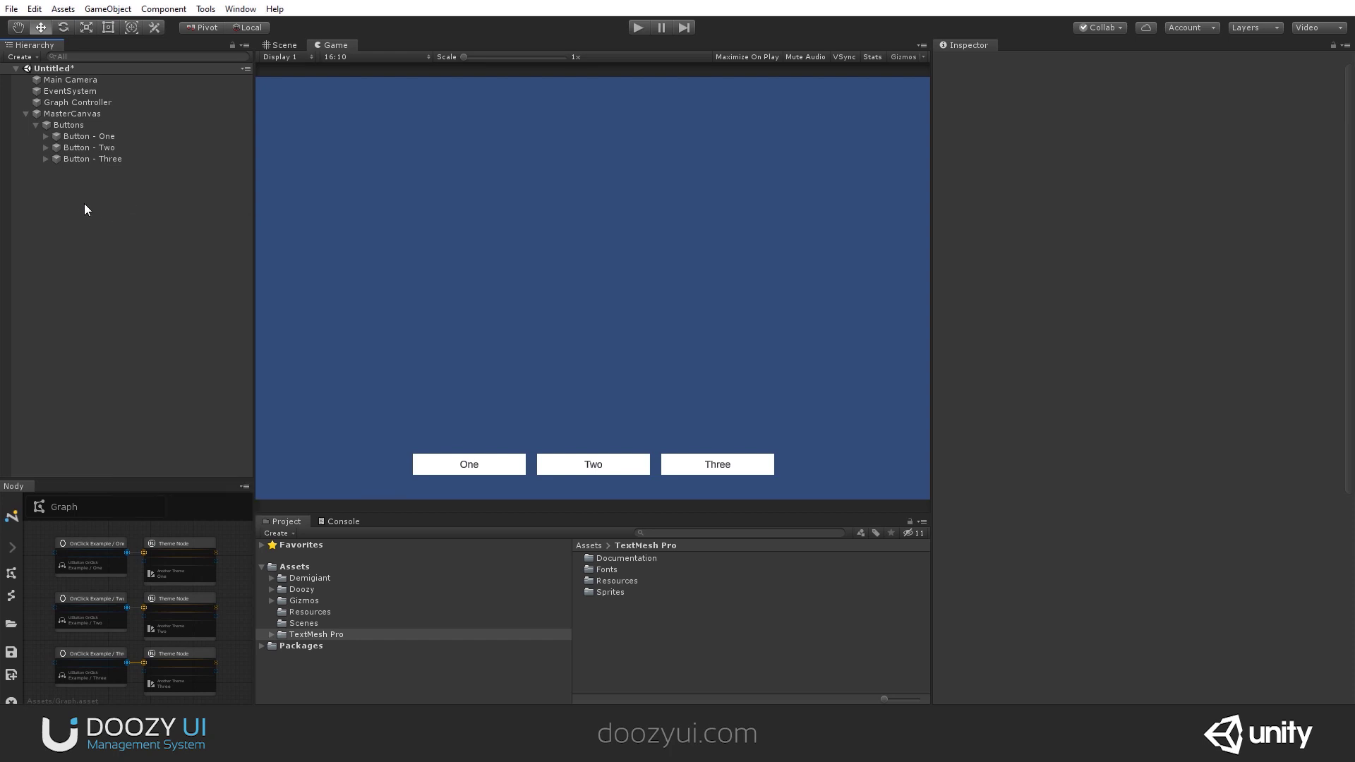
click(210, 12)
mouse_move(233, 28)
click(366, 29)
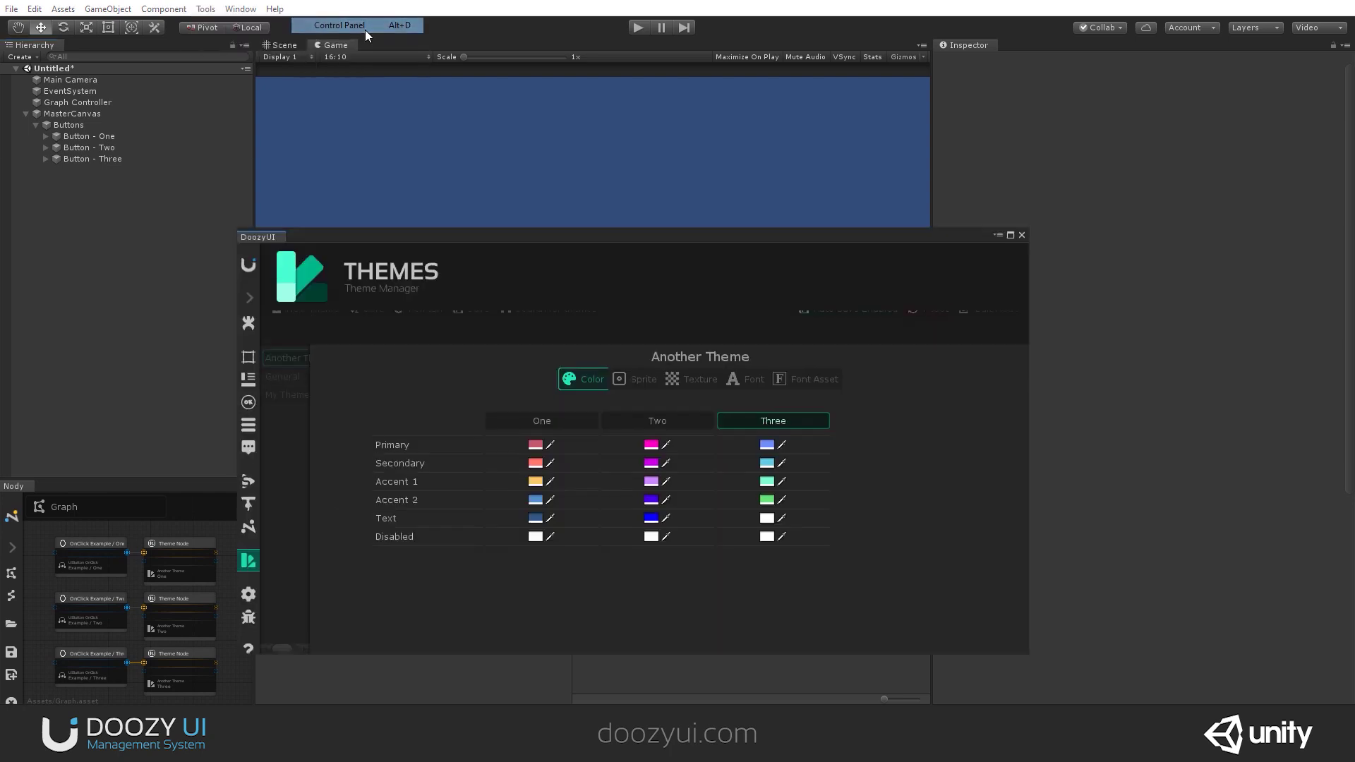
click(248, 299)
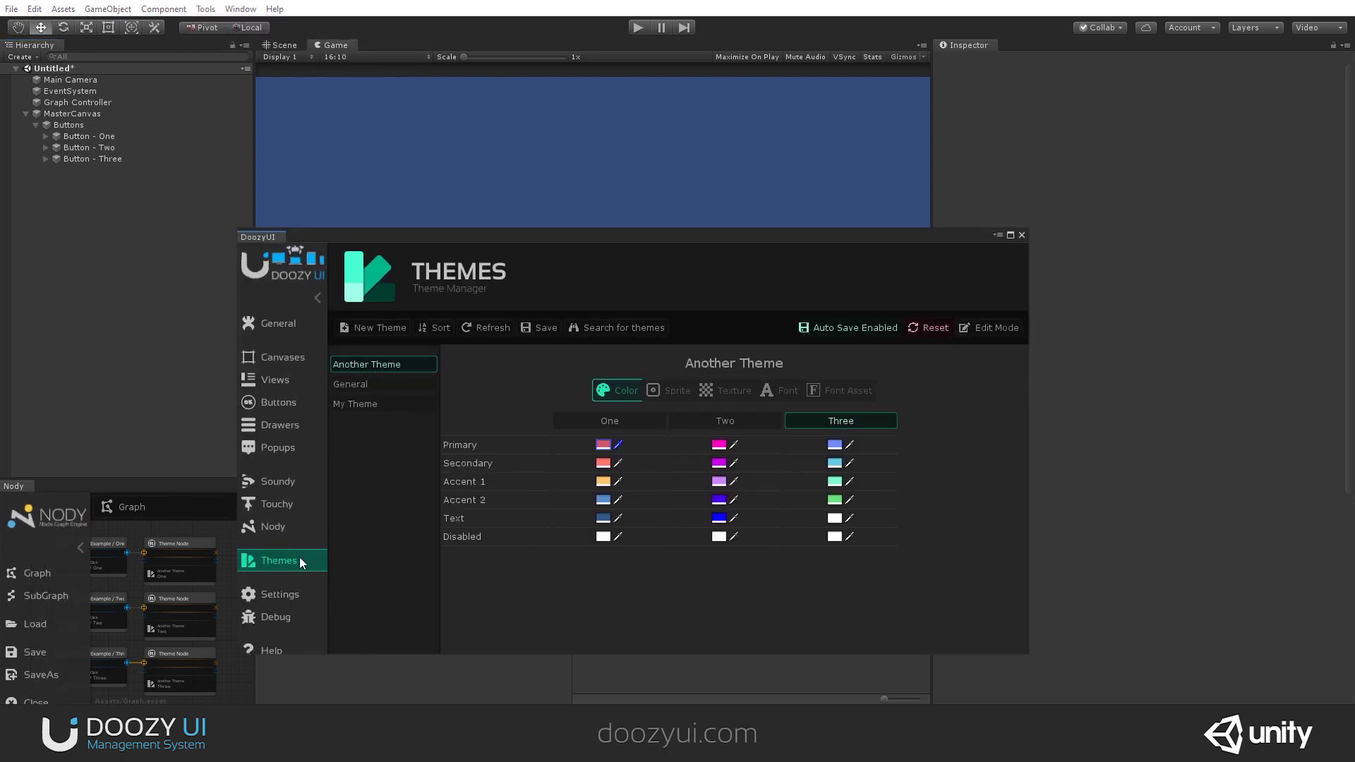
drag(532, 232, 521, 107)
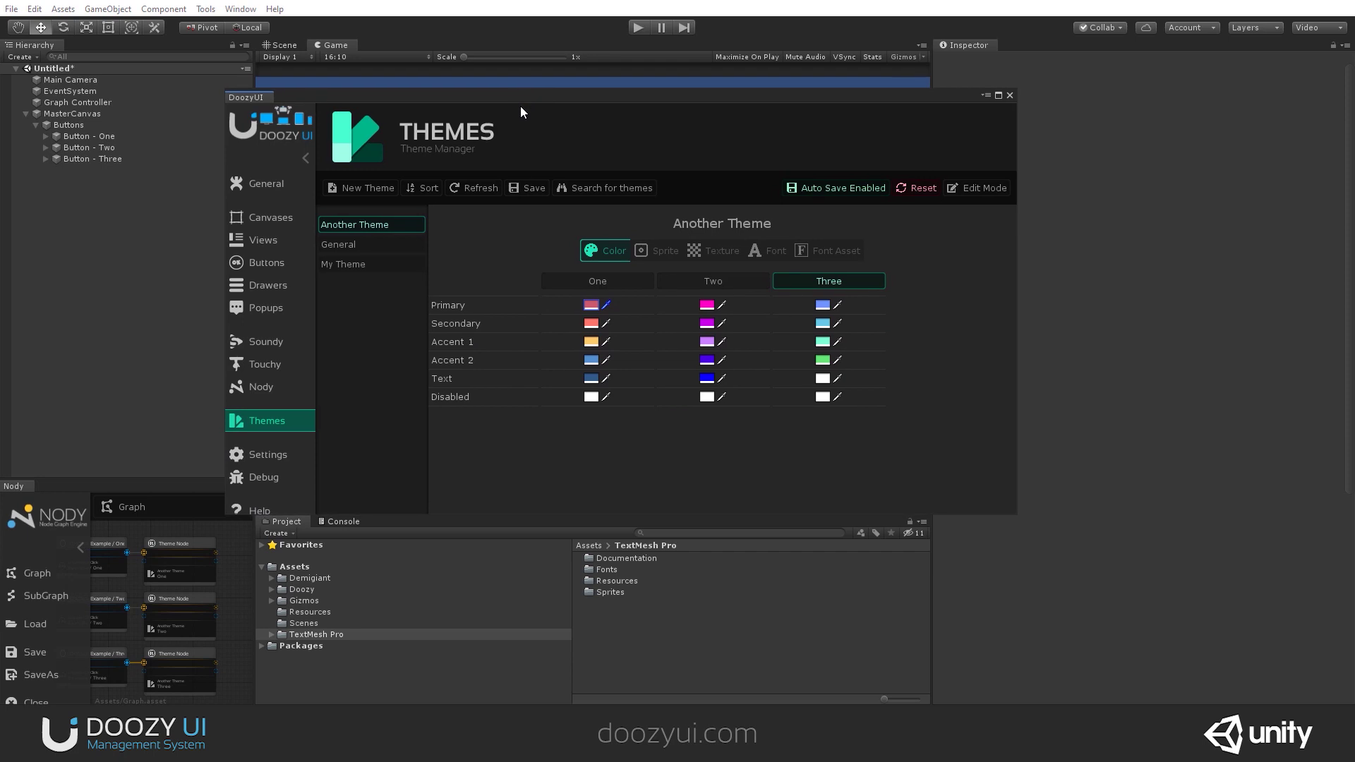
On the Sprite tab in Edit Mode, add a sprite property named 'Main Icon' to Another Theme
click(664, 251)
click(604, 251)
click(637, 252)
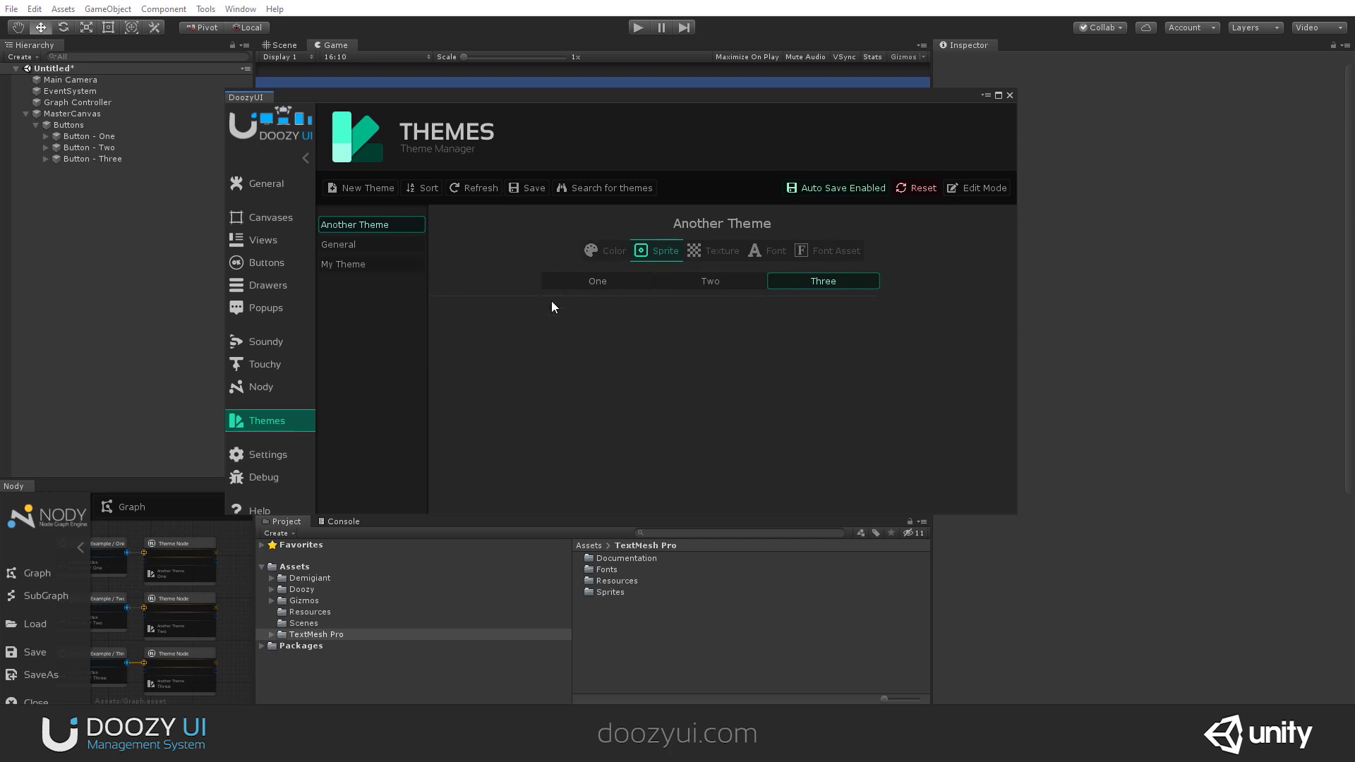
click(969, 188)
click(476, 308)
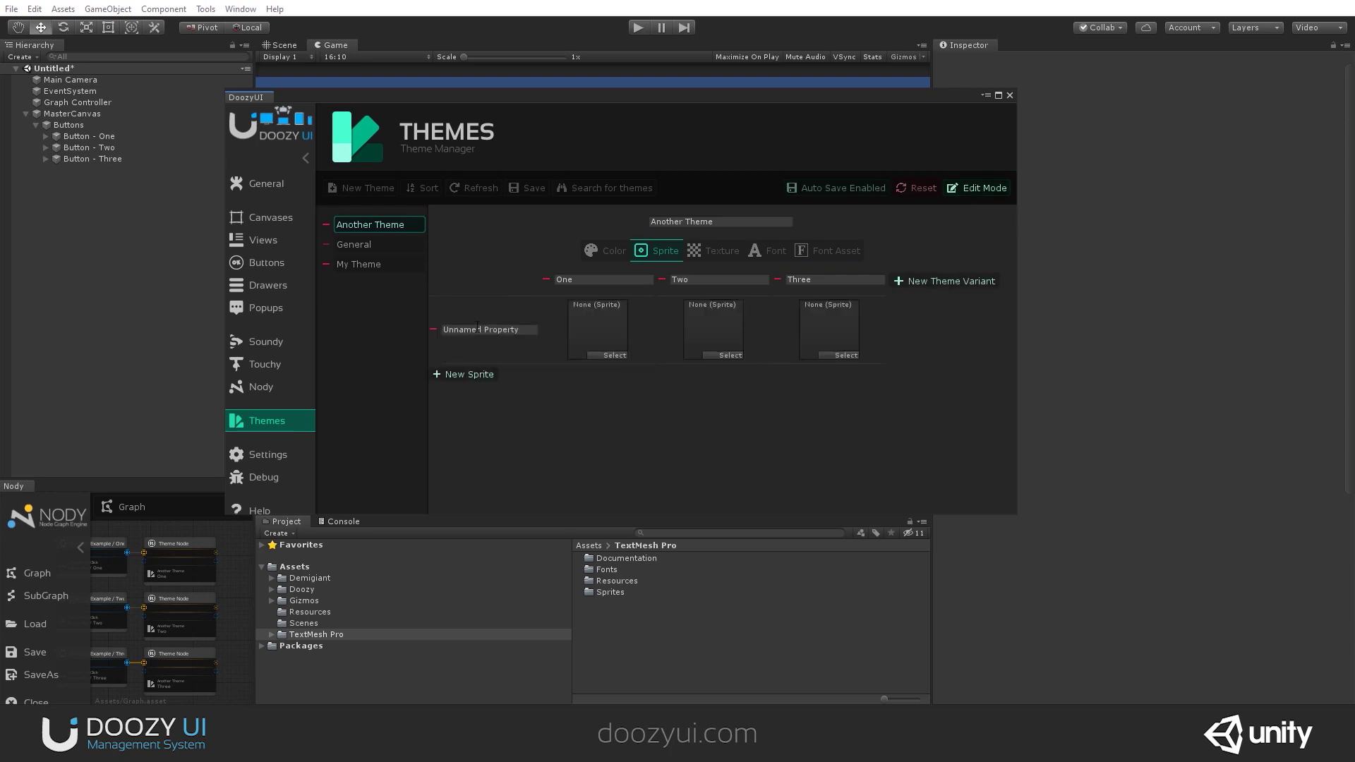
text(Main Icon)
click(994, 193)
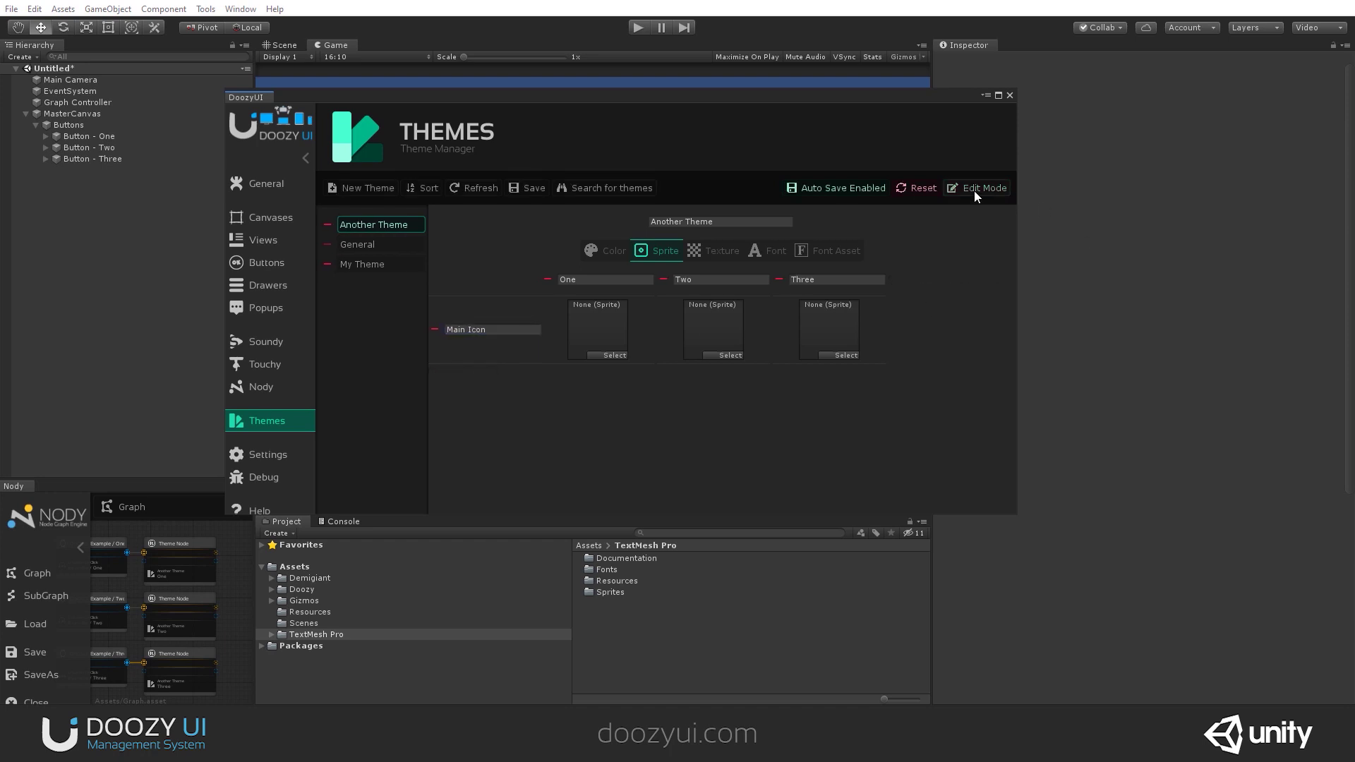
Assign the 360 sprite to Main Icon for variant One
click(616, 281)
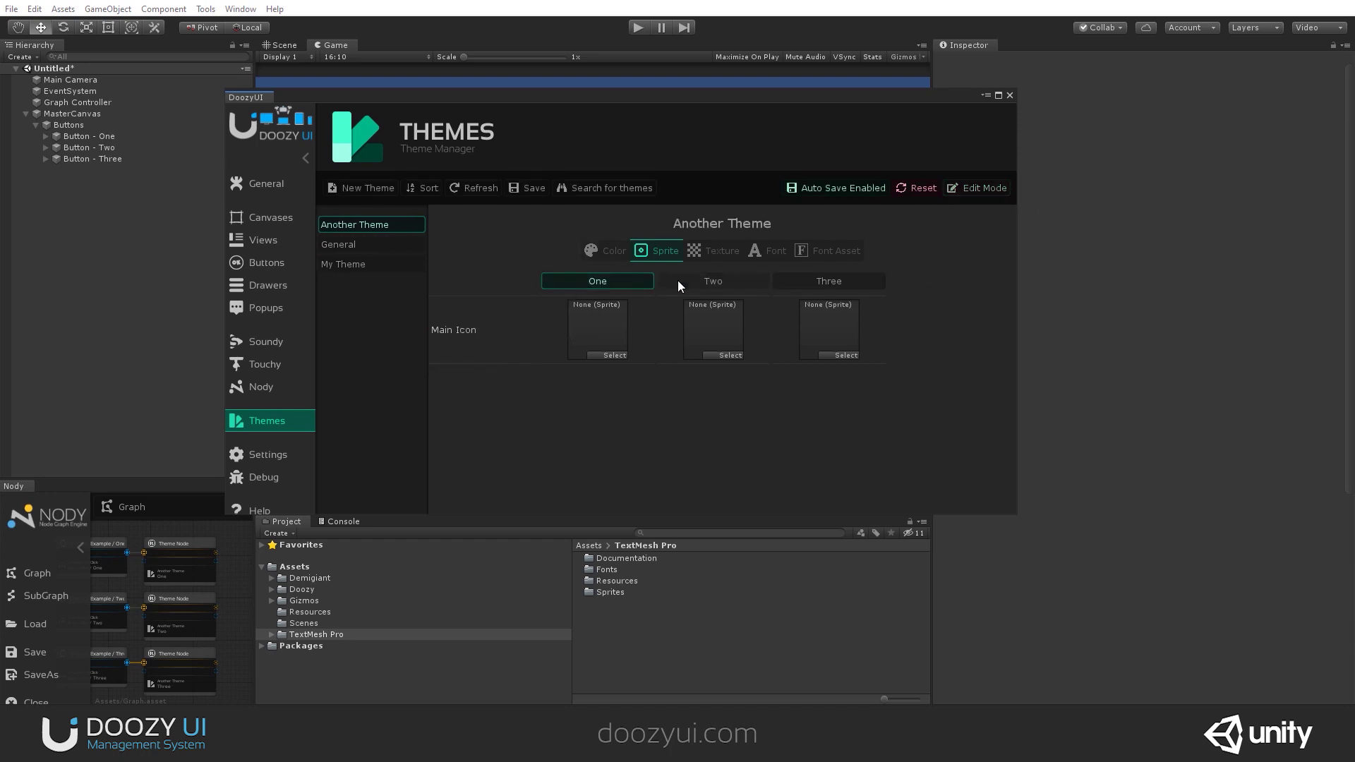
click(702, 280)
click(811, 282)
click(720, 281)
click(622, 283)
click(611, 355)
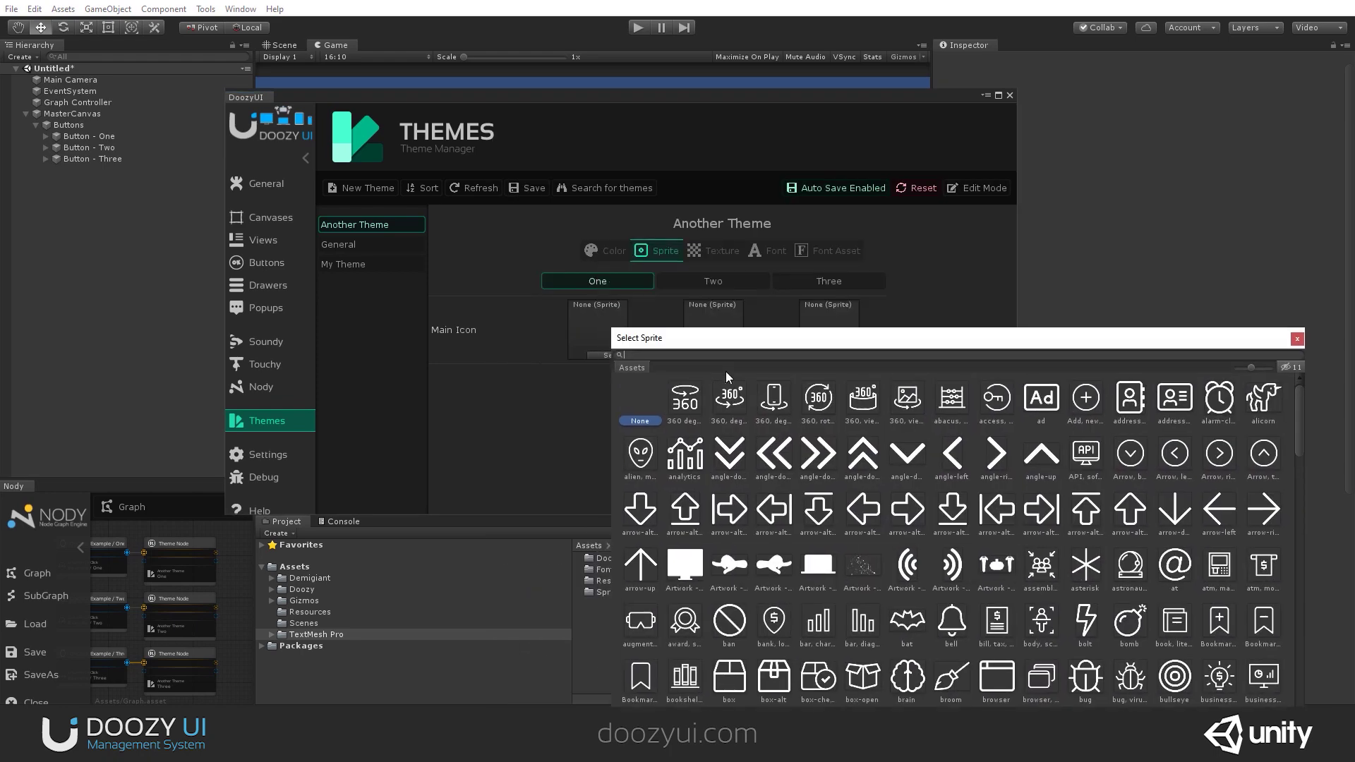
click(611, 323)
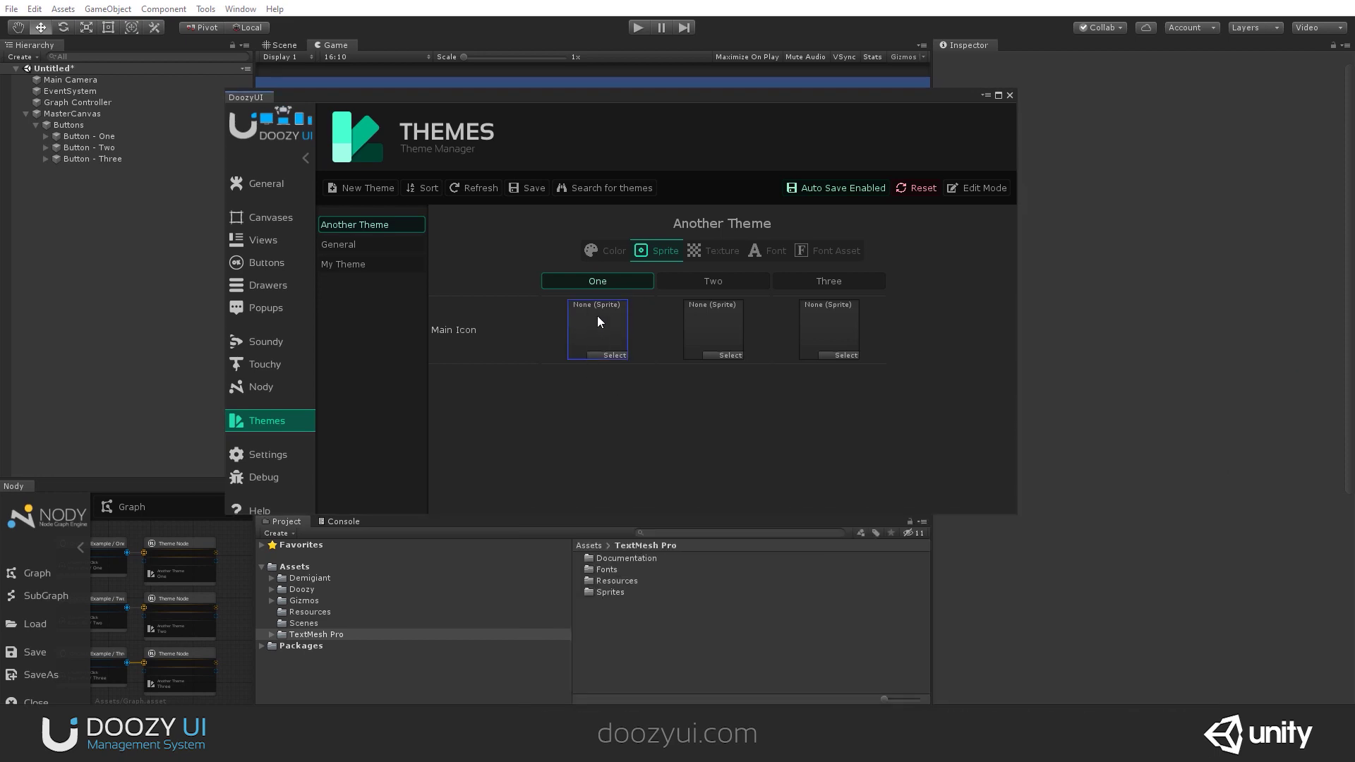
click(618, 354)
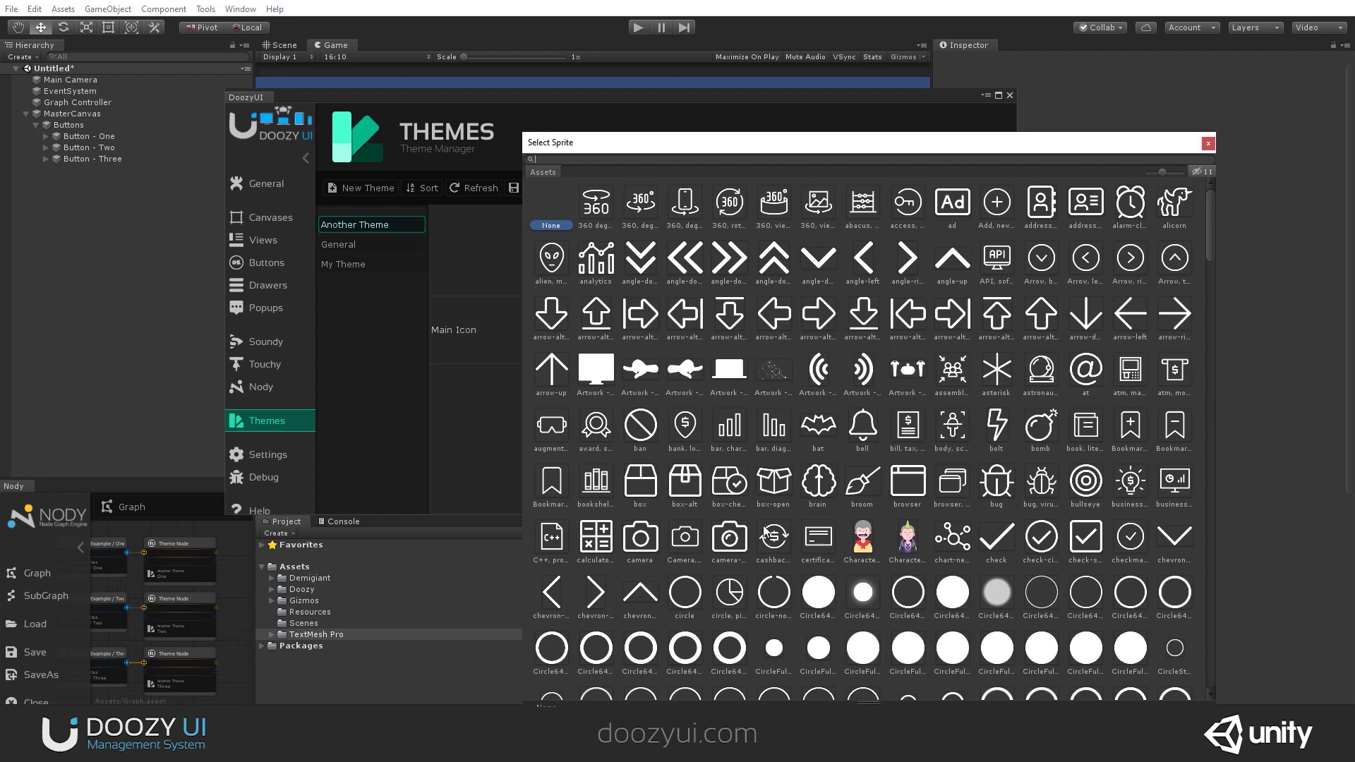
double_click(597, 202)
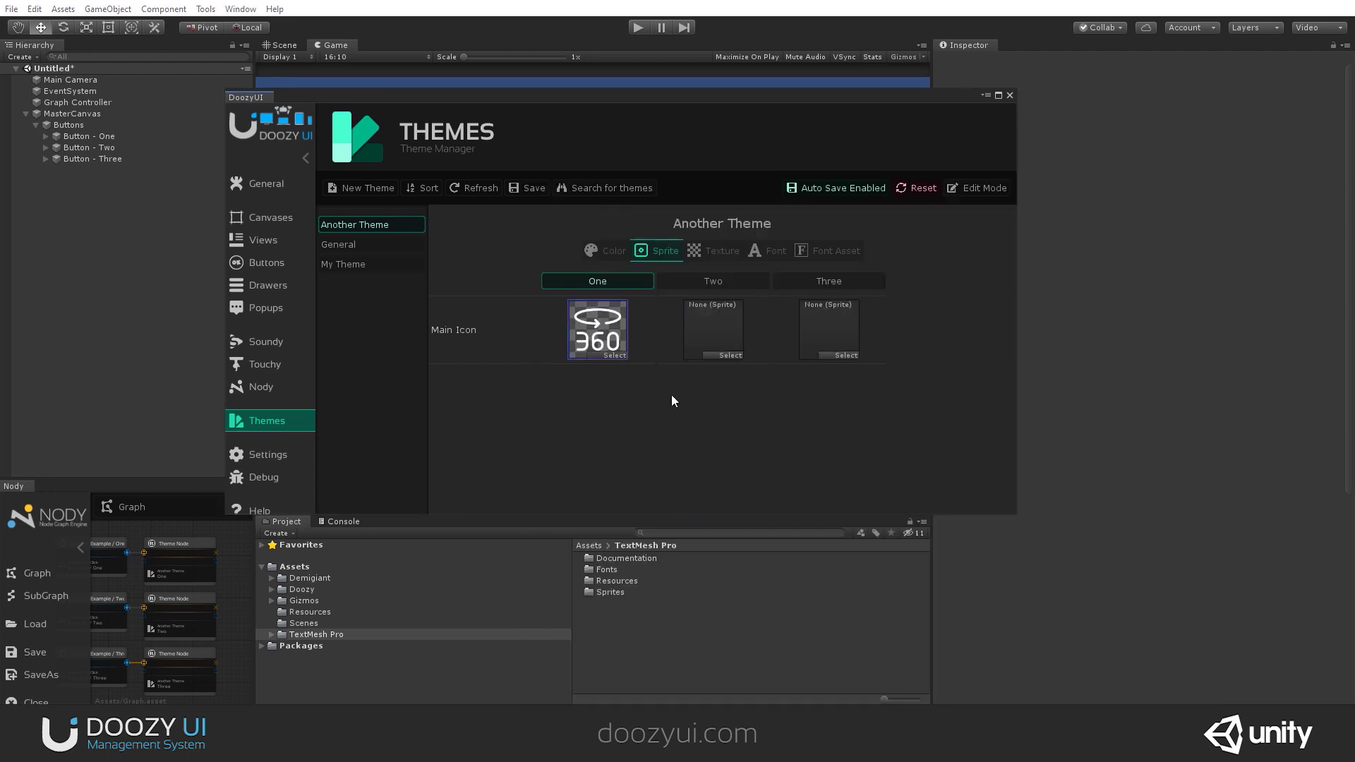
Assign the image icon sprite to variant Two and the alicorn sprite to variant Three
click(721, 355)
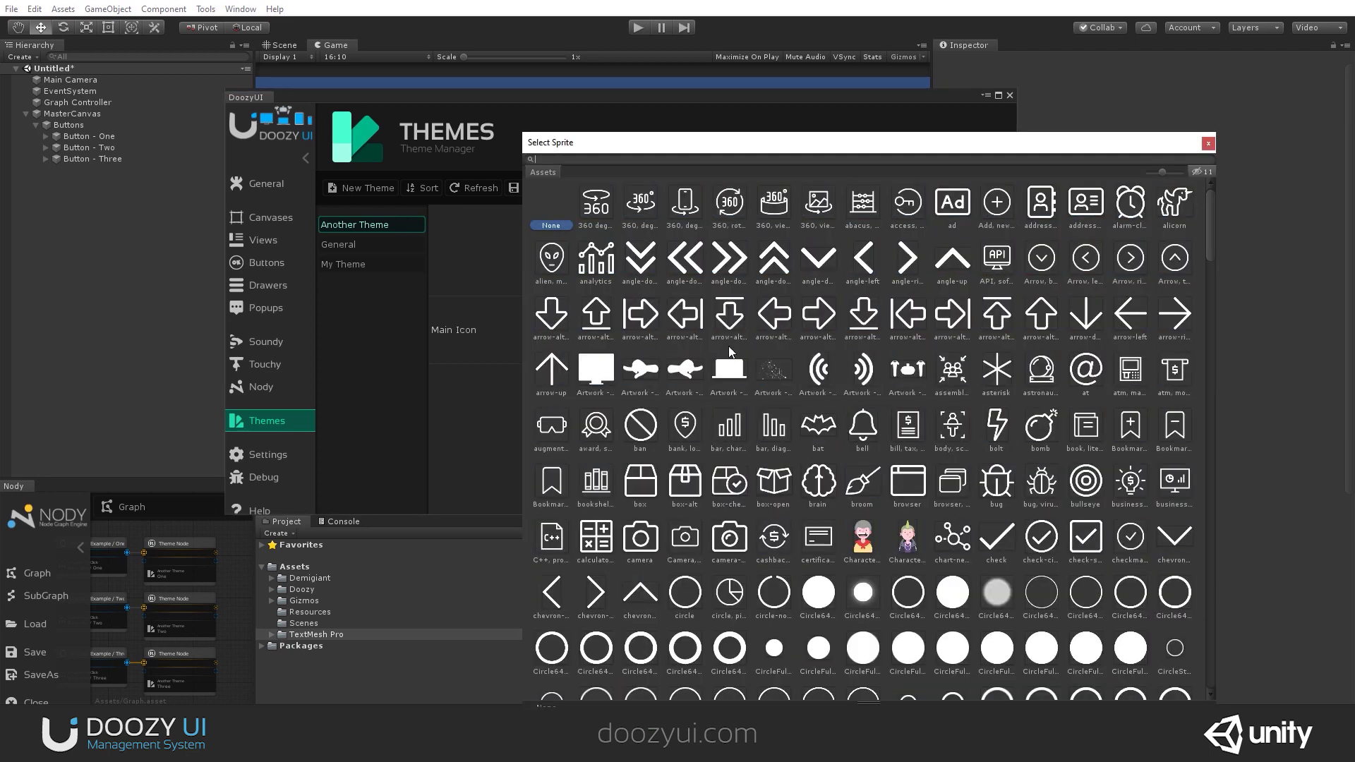
double_click(821, 204)
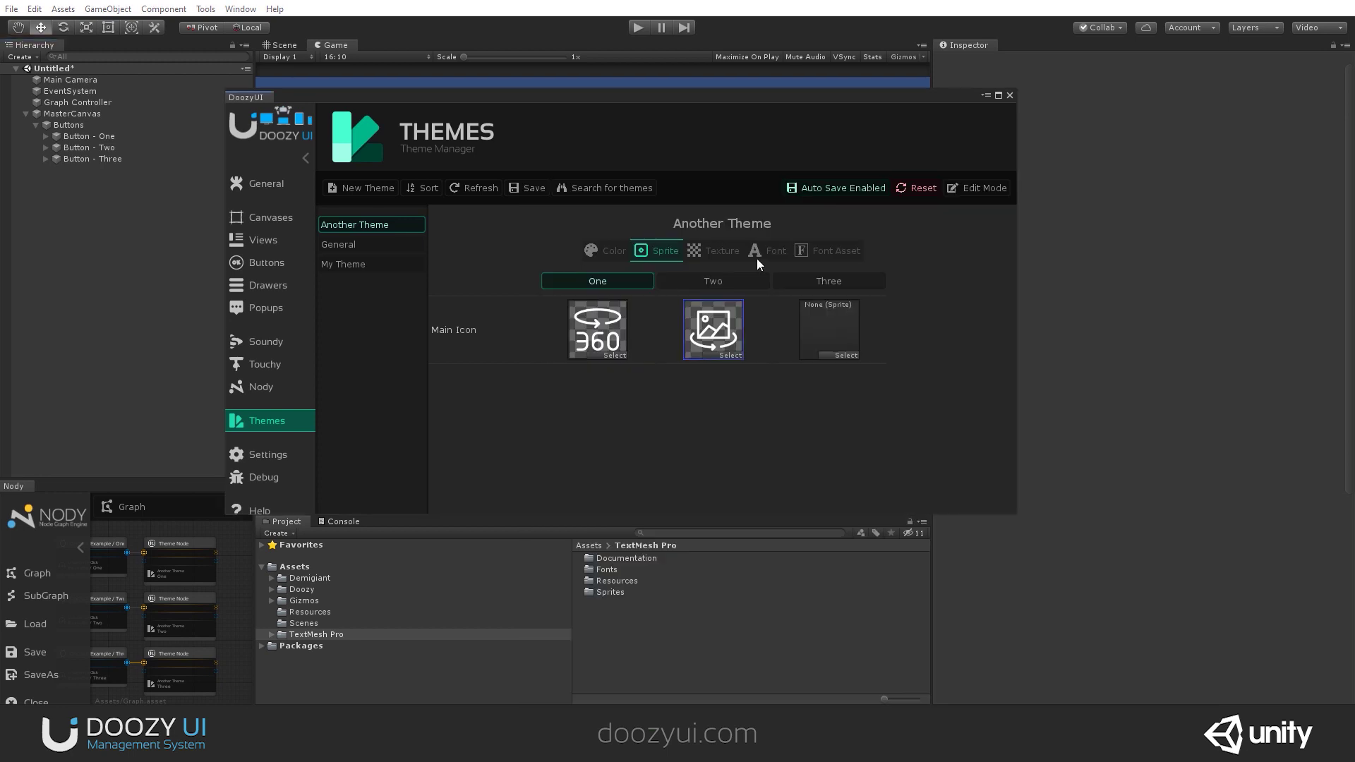
click(847, 355)
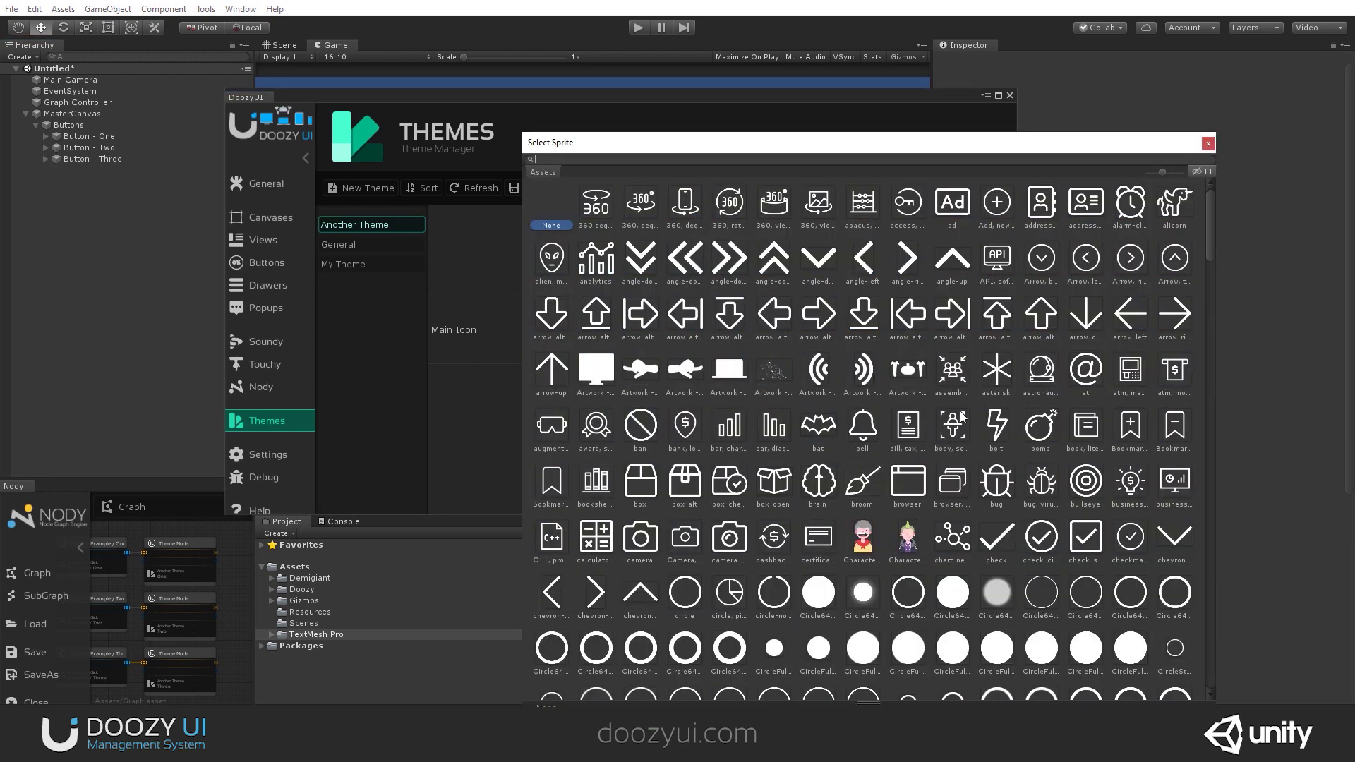
double_click(1171, 204)
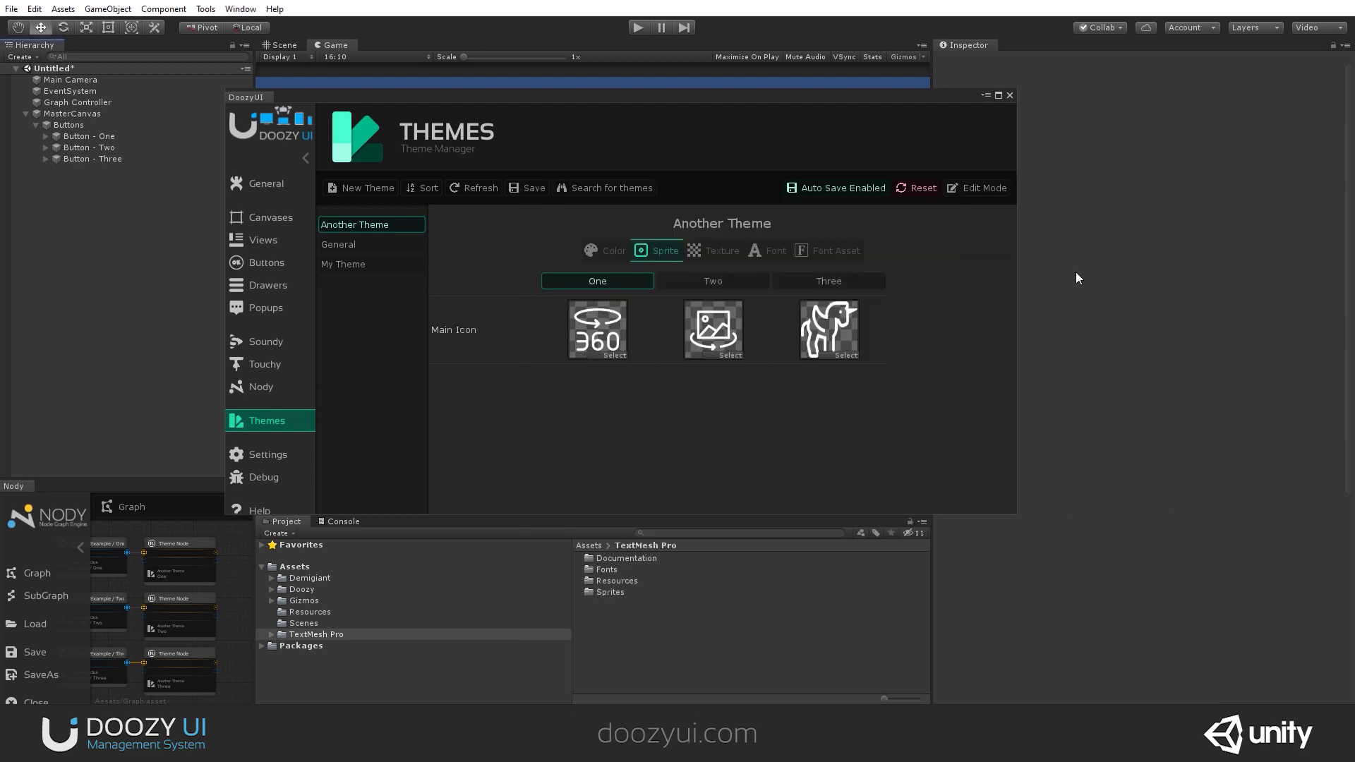
Close the Doozy Themes window
drag(677, 95, 602, 364)
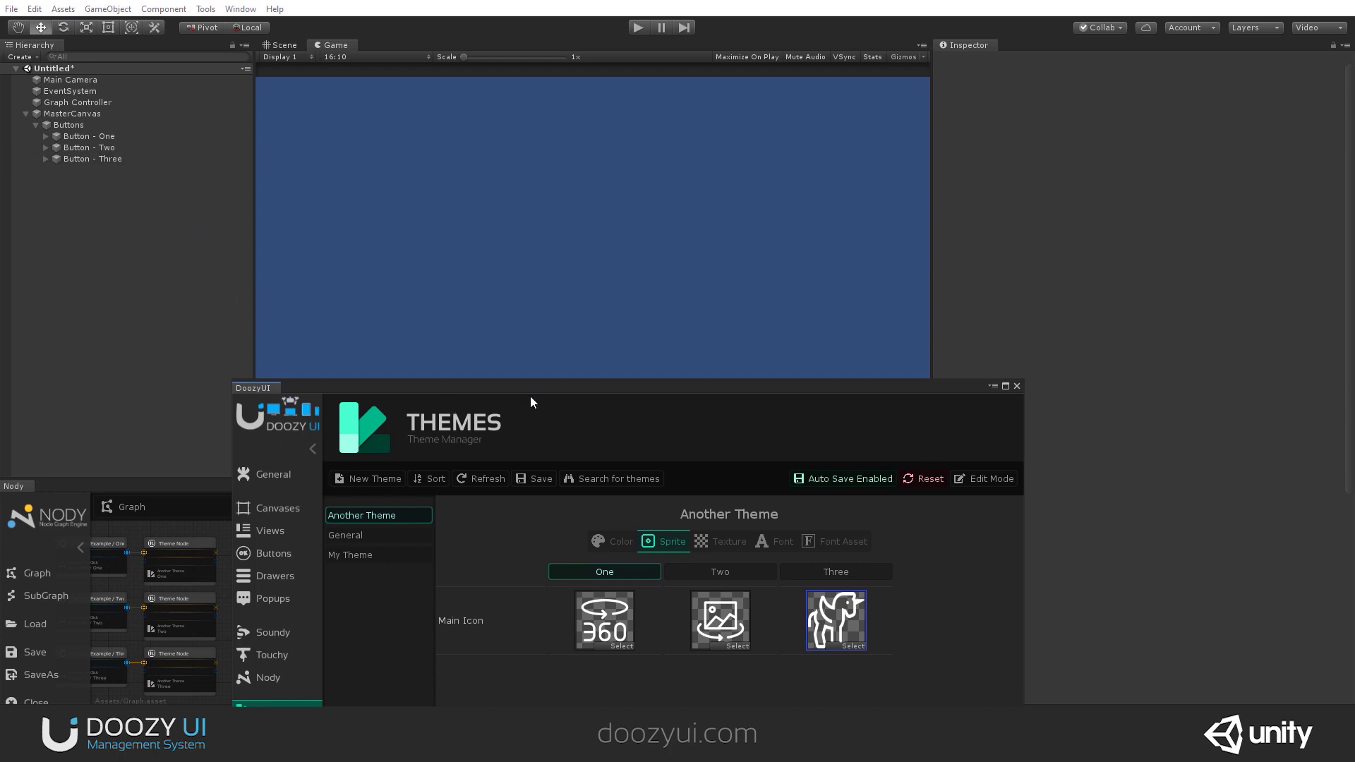
drag(527, 387, 562, 176)
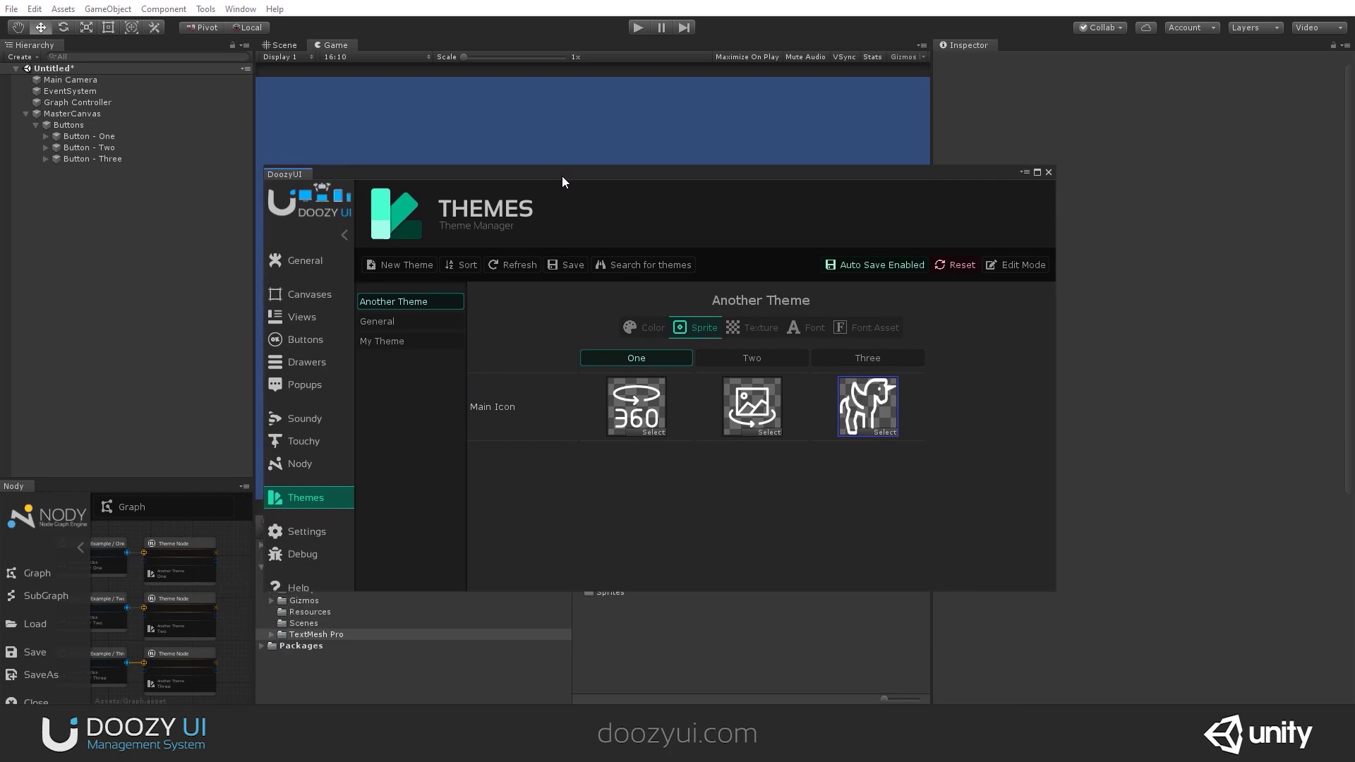
click(1049, 173)
Create a UI Image under MasterCanvas from the Hierarchy context menu
right_click(97, 226)
mouse_move(219, 485)
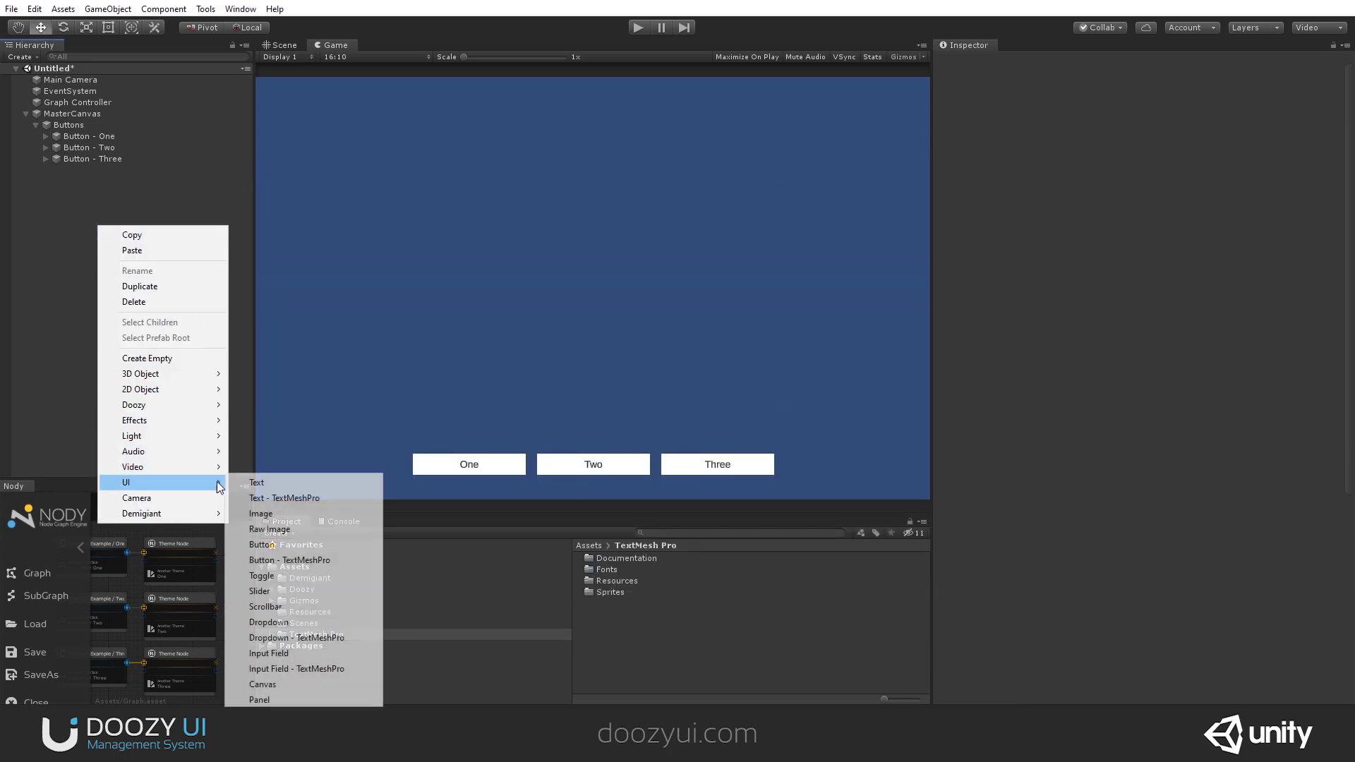
click(261, 513)
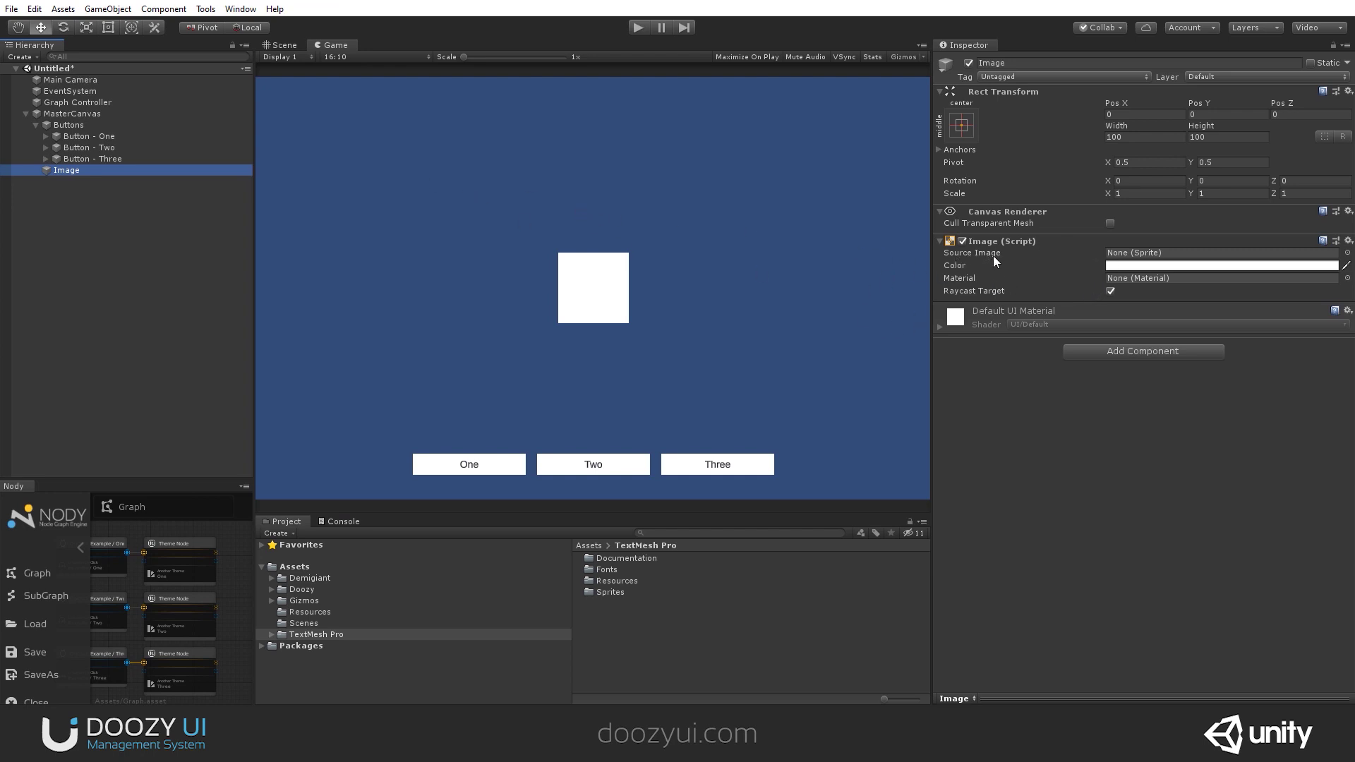
Add a Sprite Target Image component to the Image, found by searching 'sprit'
click(1153, 353)
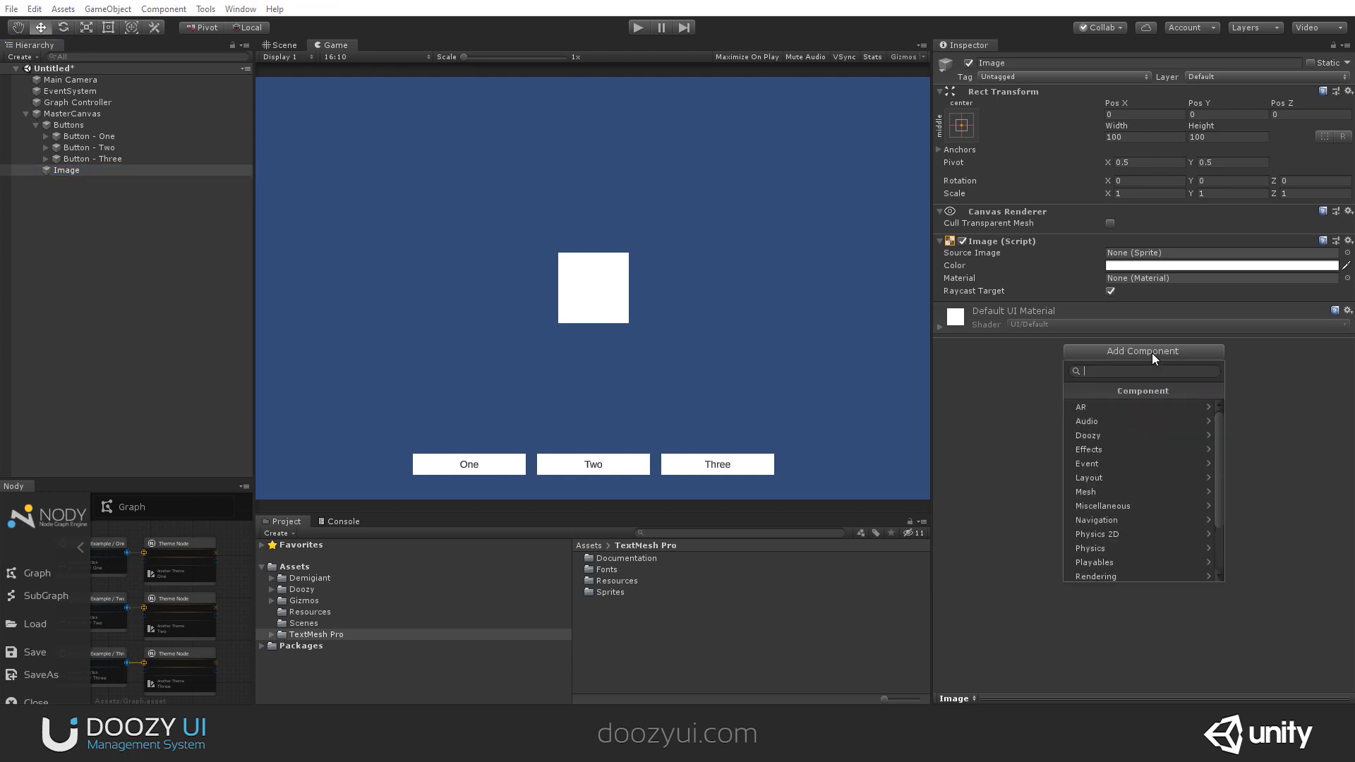
click(1108, 439)
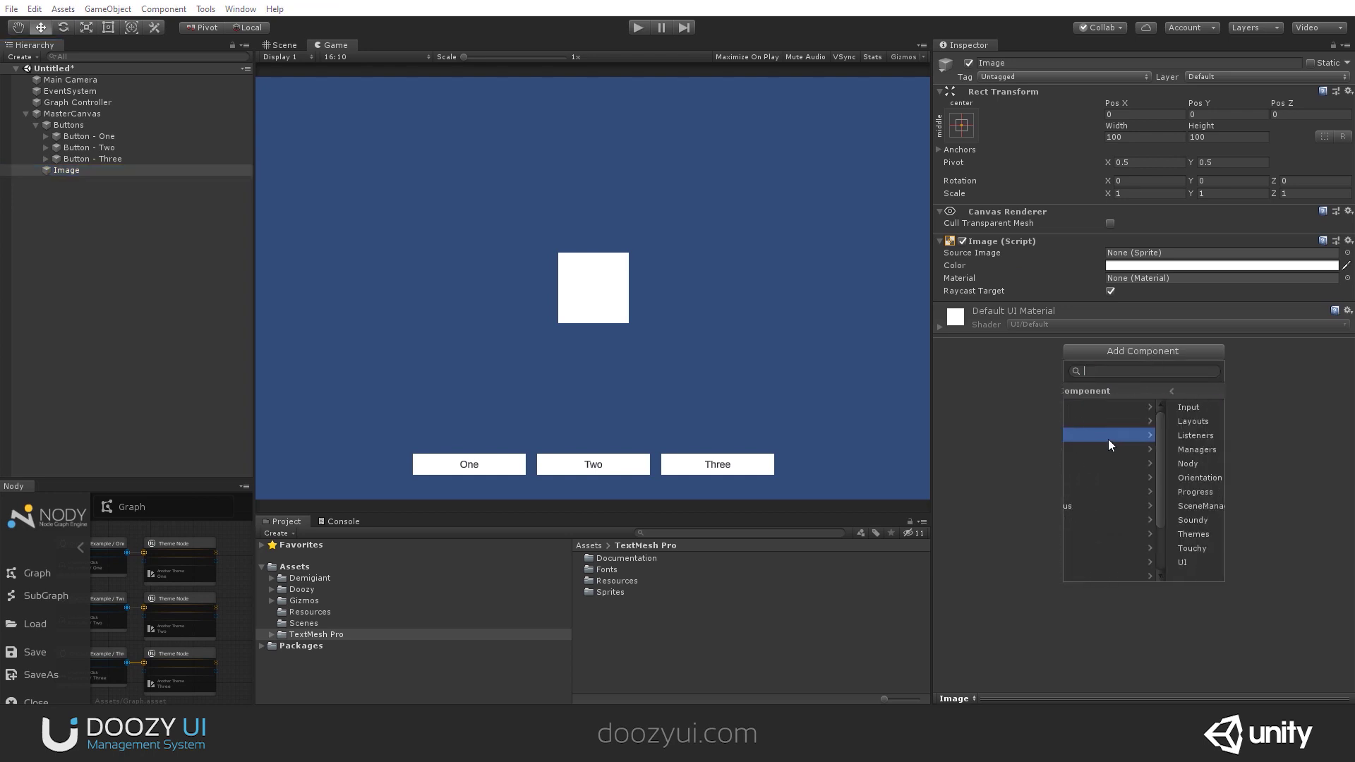
click(1122, 529)
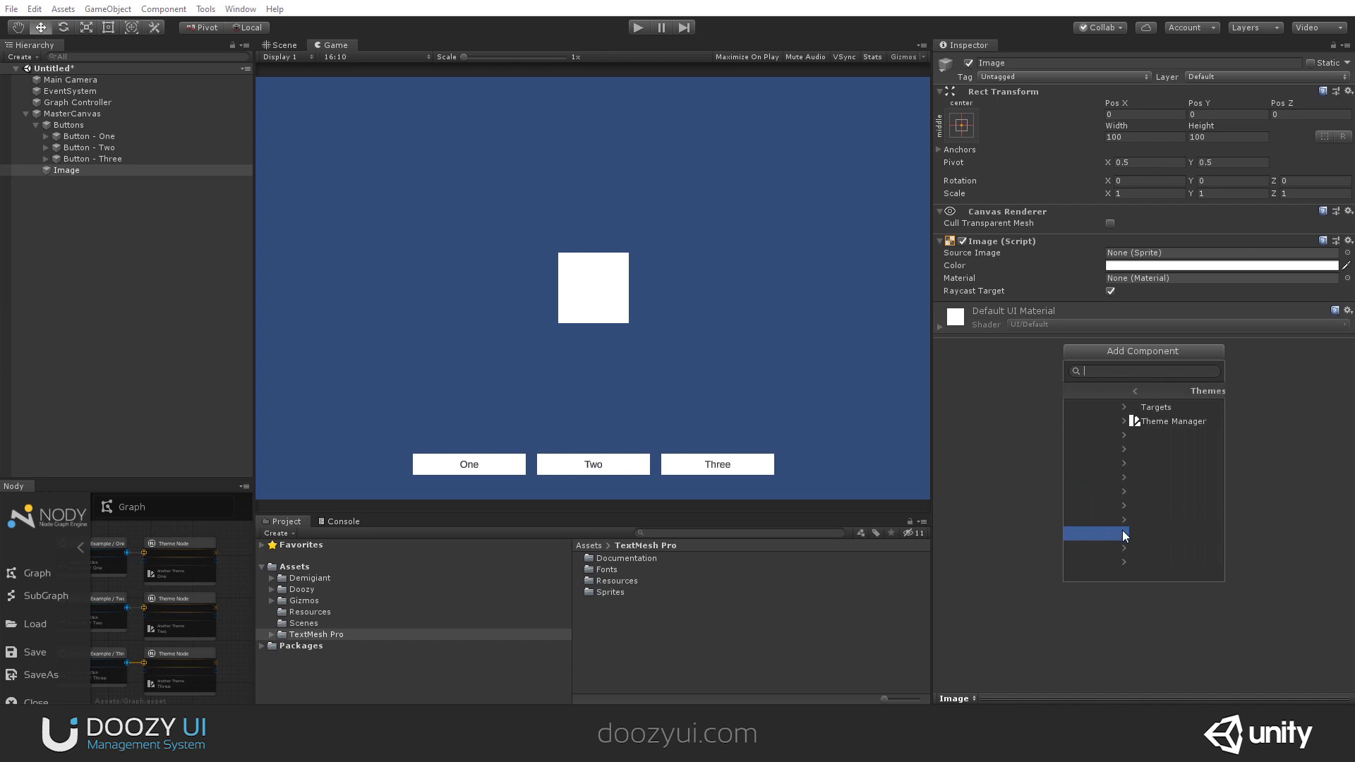
click(1118, 409)
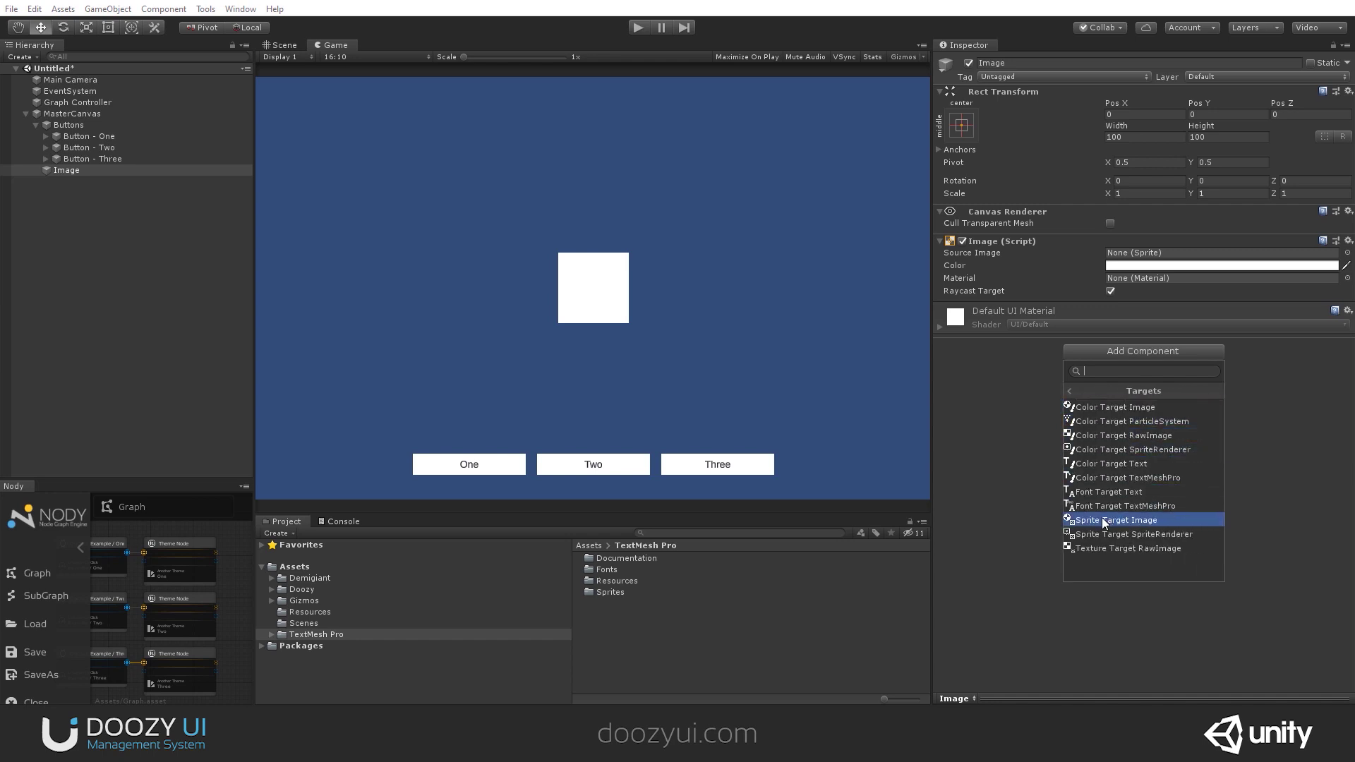
click(1255, 456)
click(1129, 353)
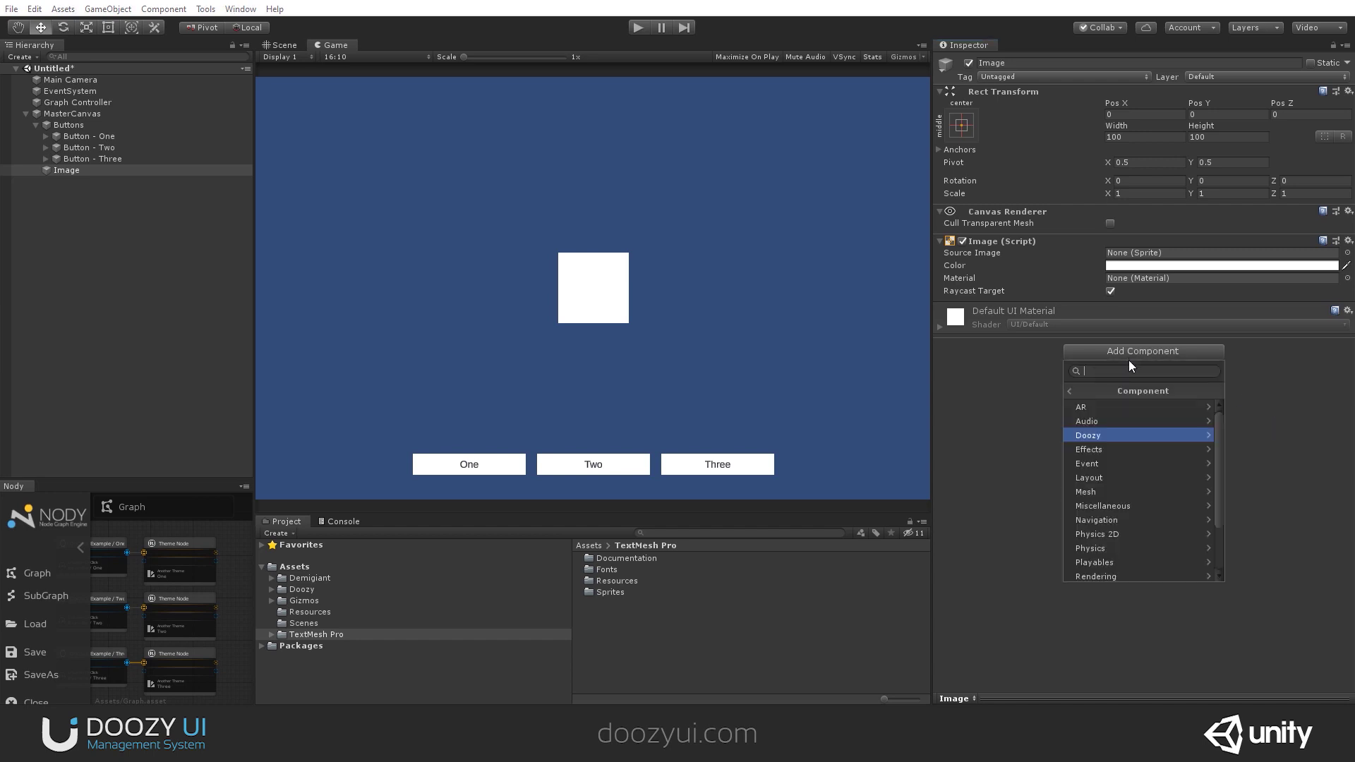
text(sprite)
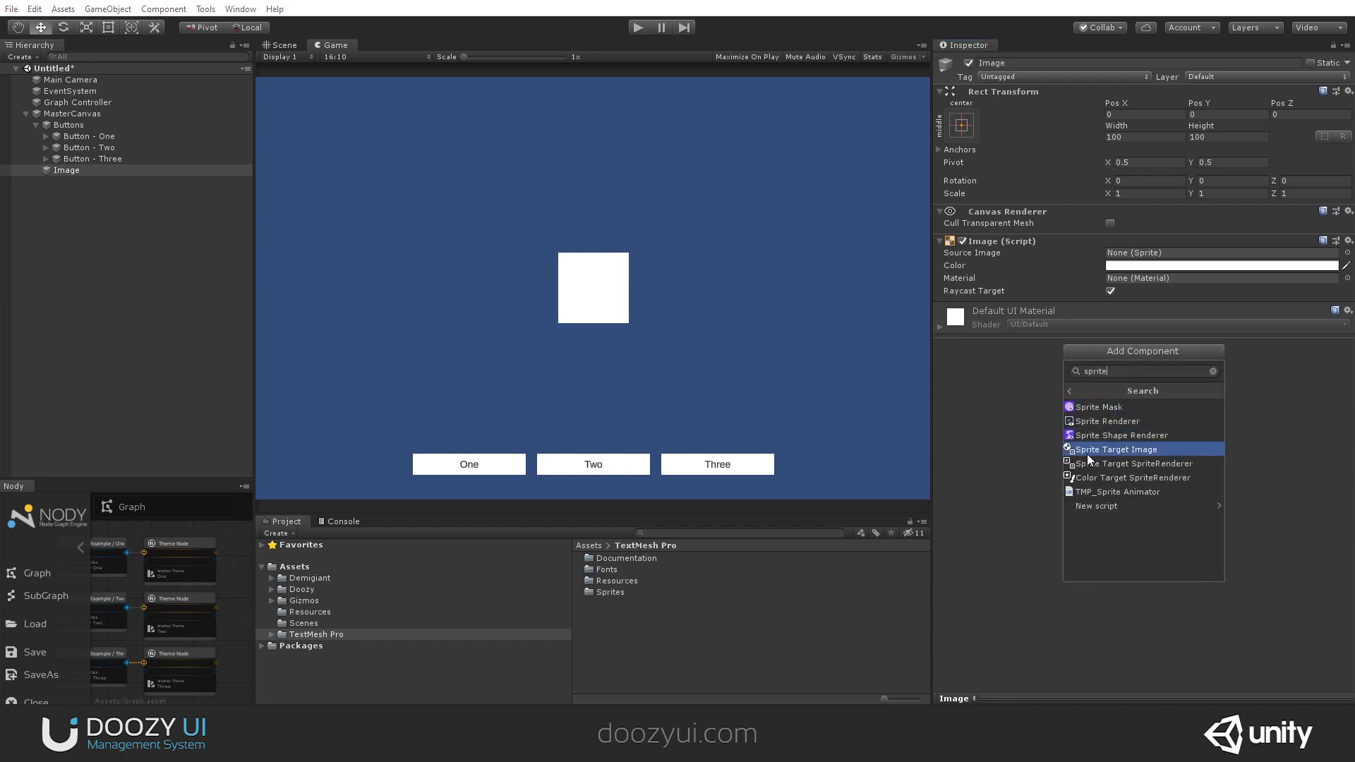
click(1138, 450)
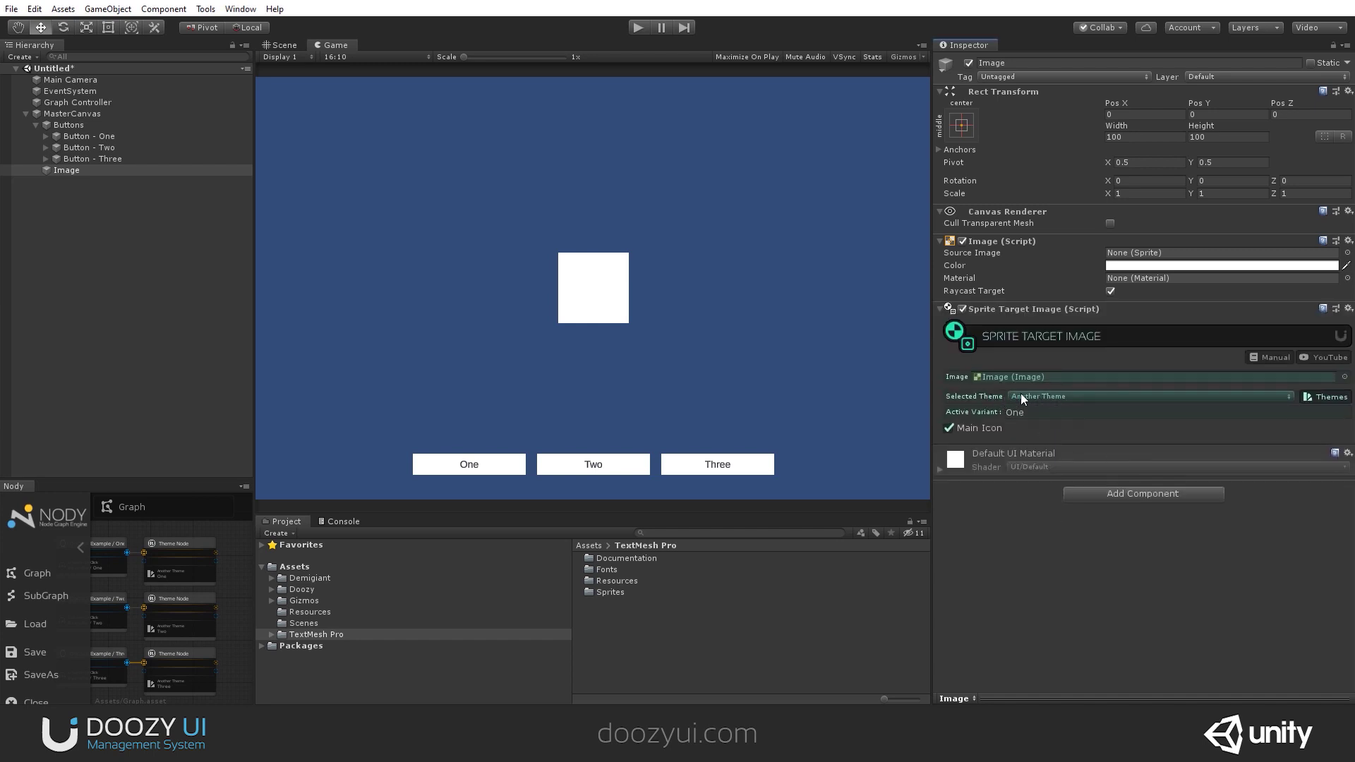
Keep Another Theme as the selected theme and bring up the Themes manager
click(1048, 397)
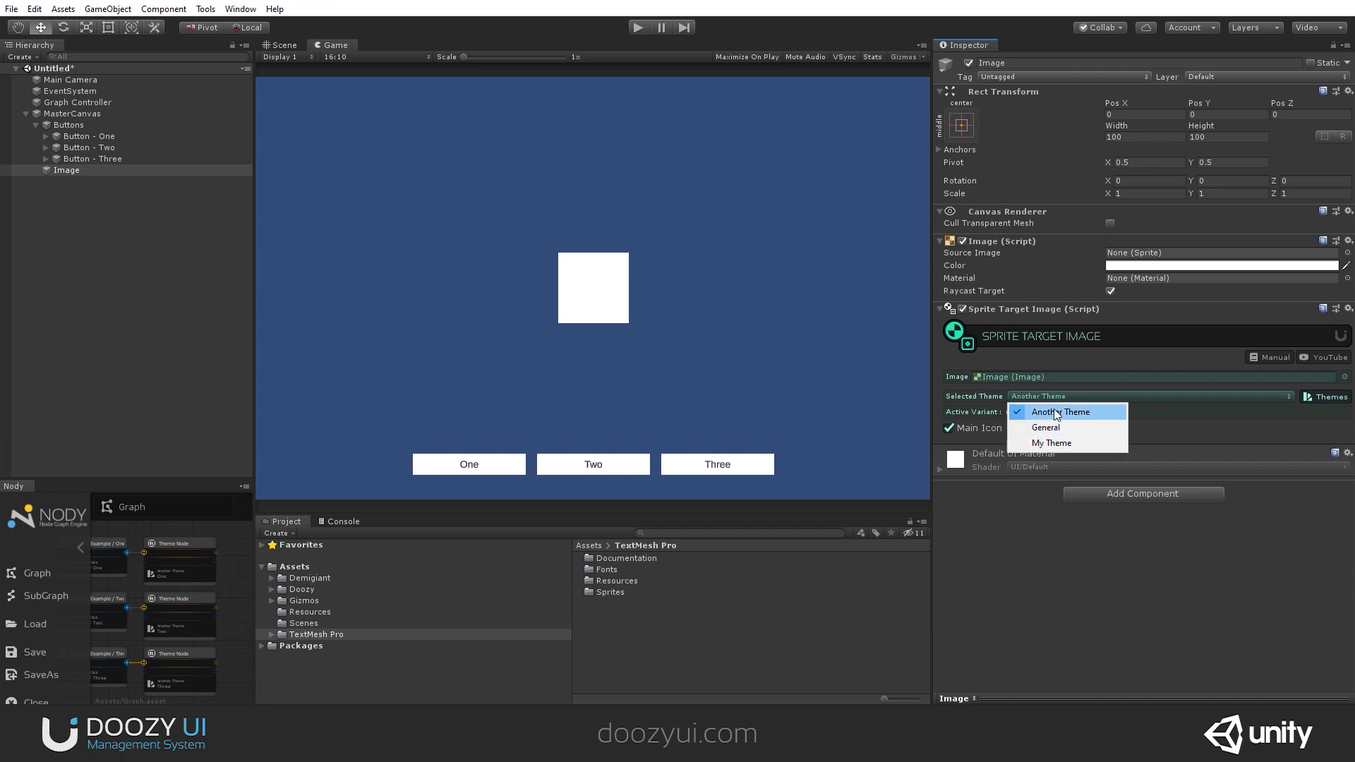
click(1170, 428)
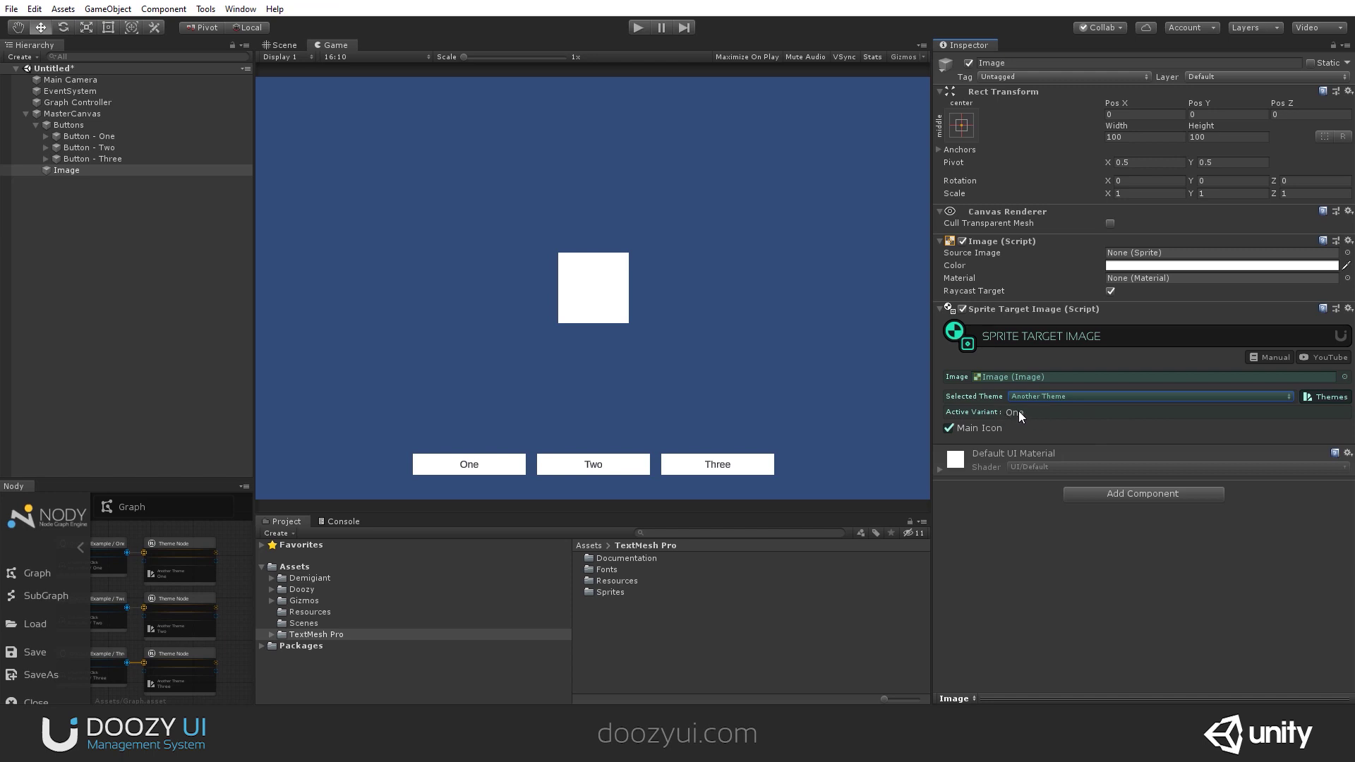
click(1317, 396)
Add a new sprite property named 'Second Icon' to Another Theme in Edit Mode
click(697, 326)
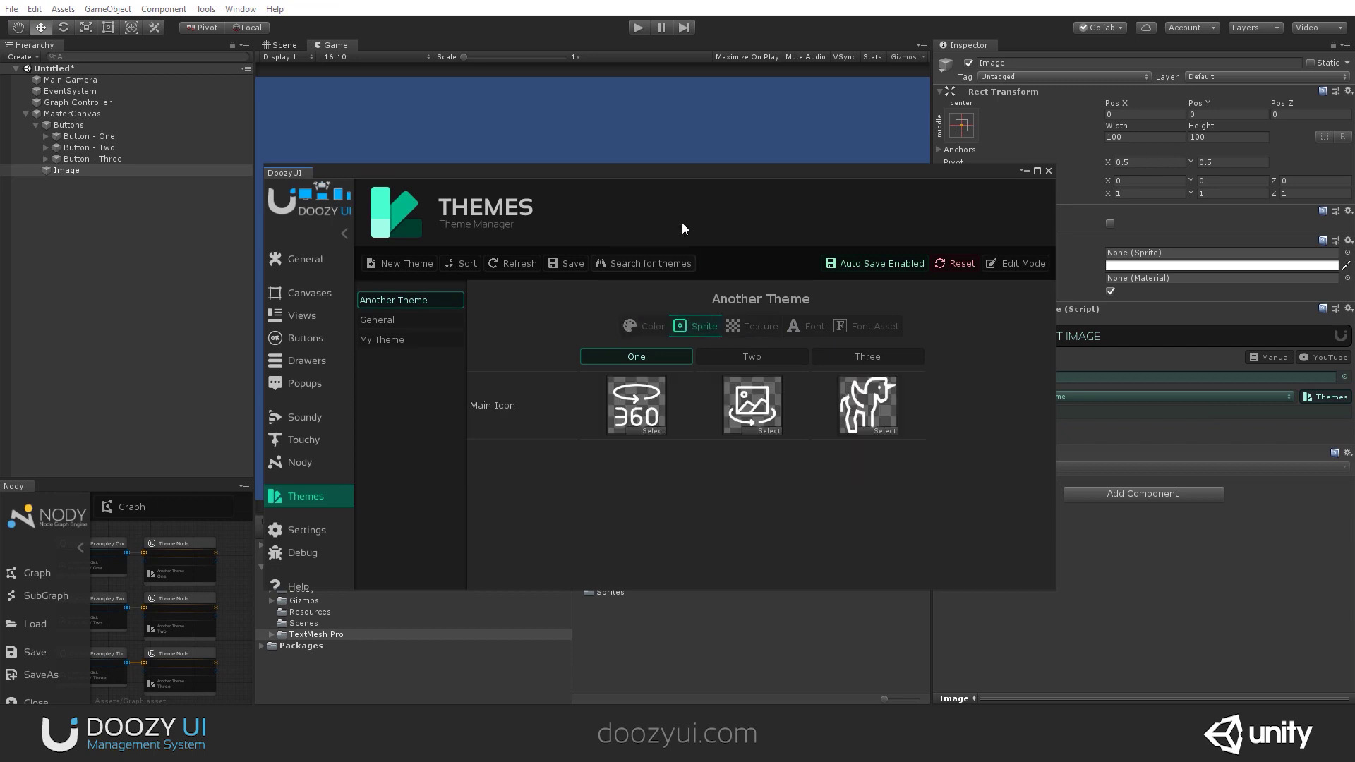
drag(655, 184, 521, 107)
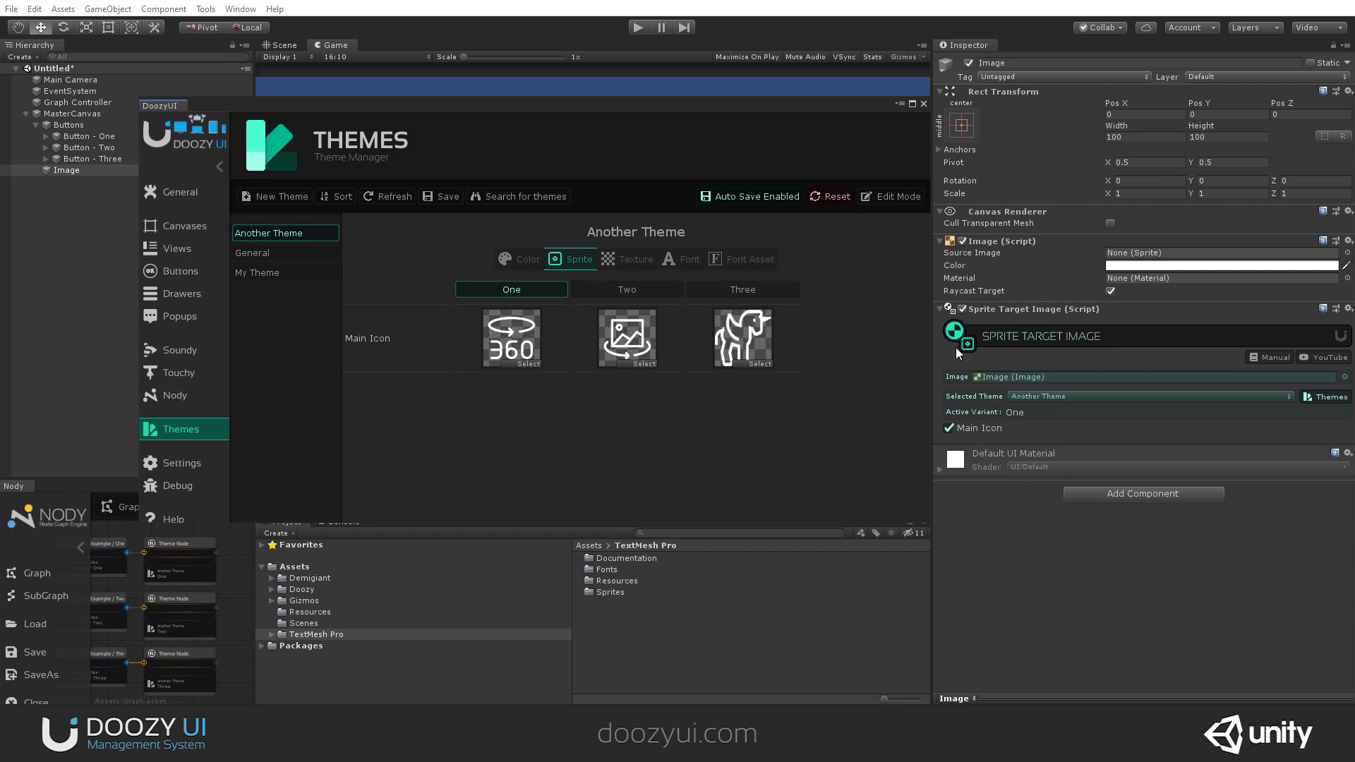
click(893, 196)
click(383, 384)
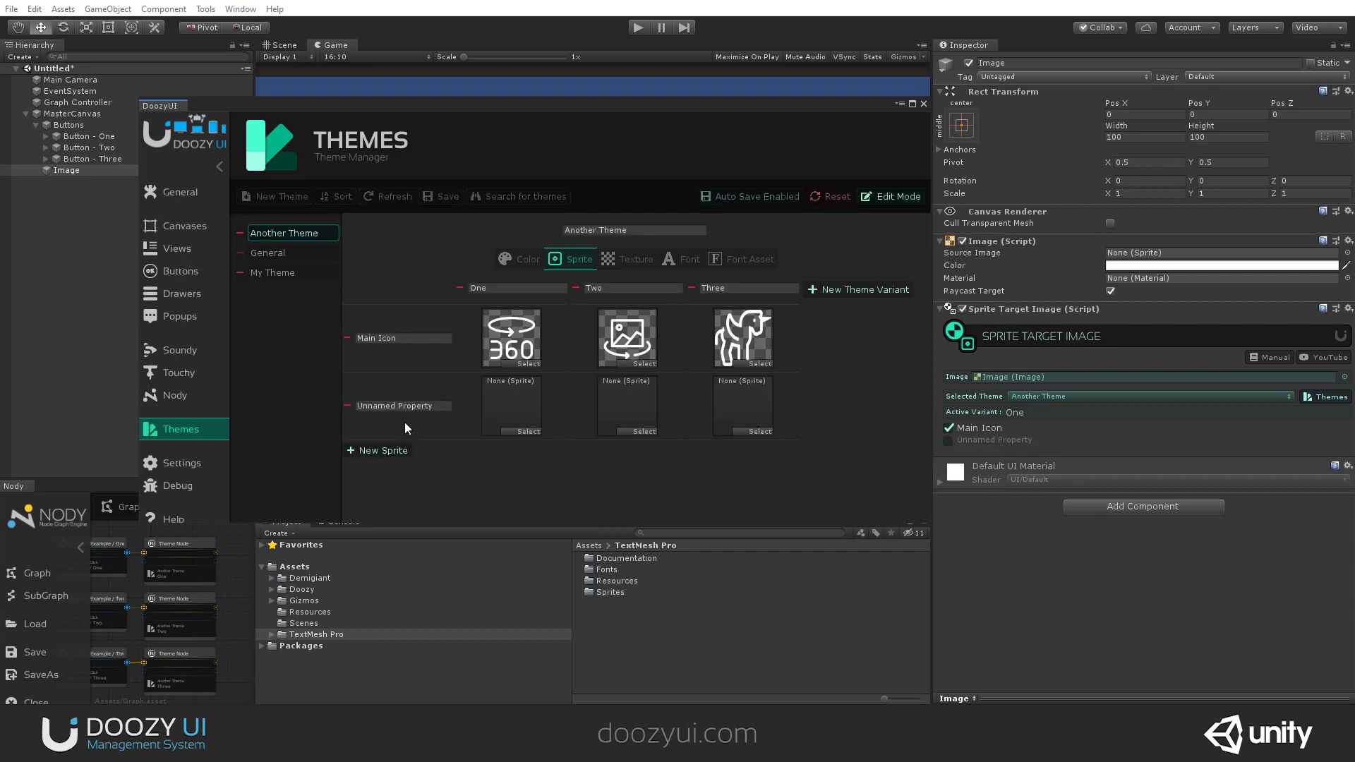
click(423, 406)
text(Second Icon)
key(Return)
Assign Second Icon the hand artwork for One, sound wave for Two, another artwork for Three
click(527, 432)
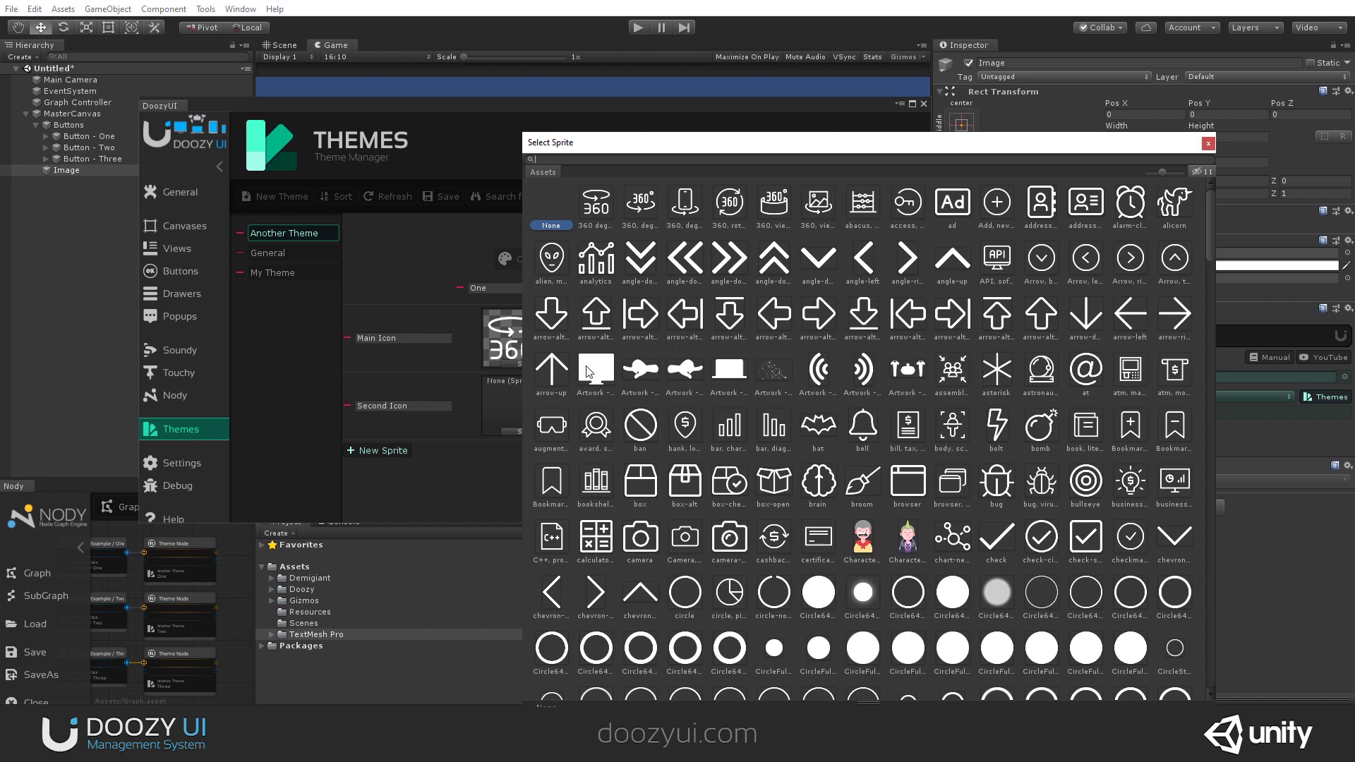
double_click(643, 368)
click(637, 429)
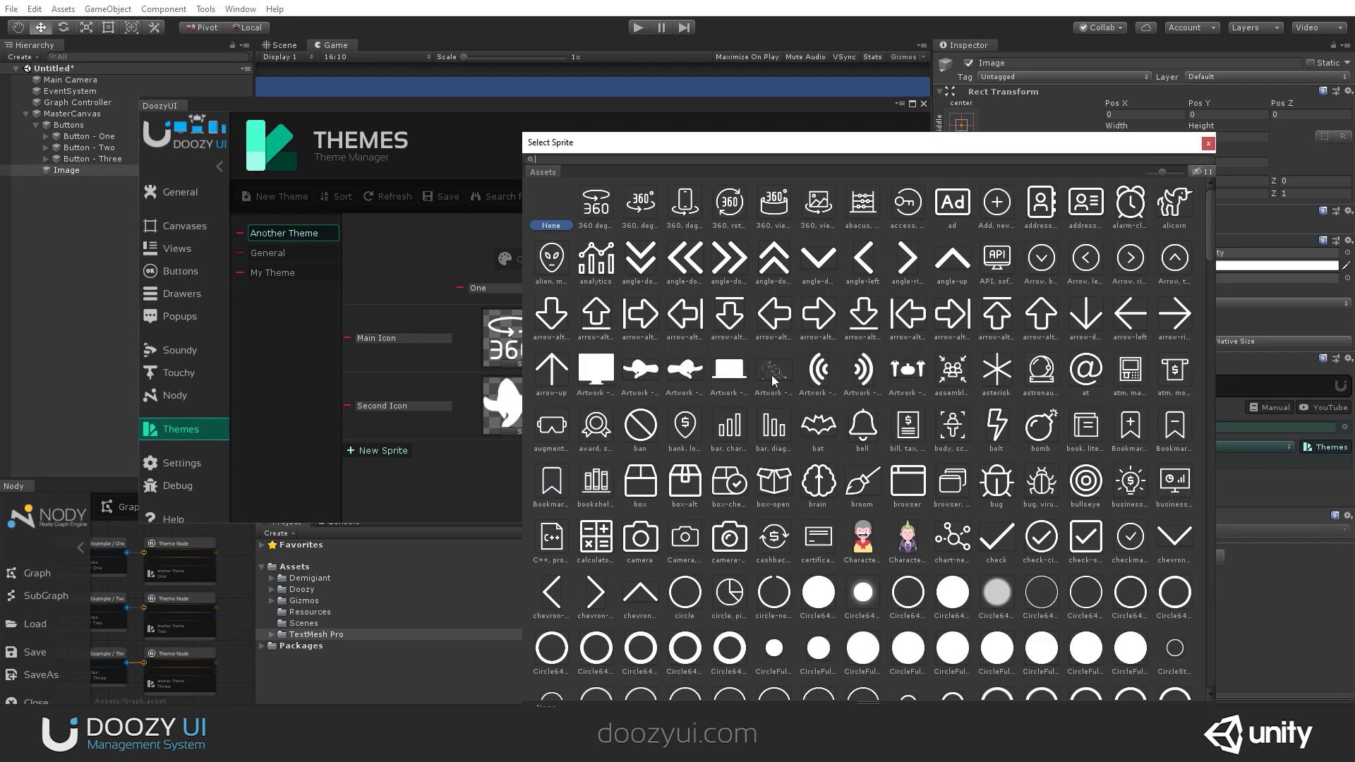
double_click(824, 375)
click(727, 427)
double_click(919, 373)
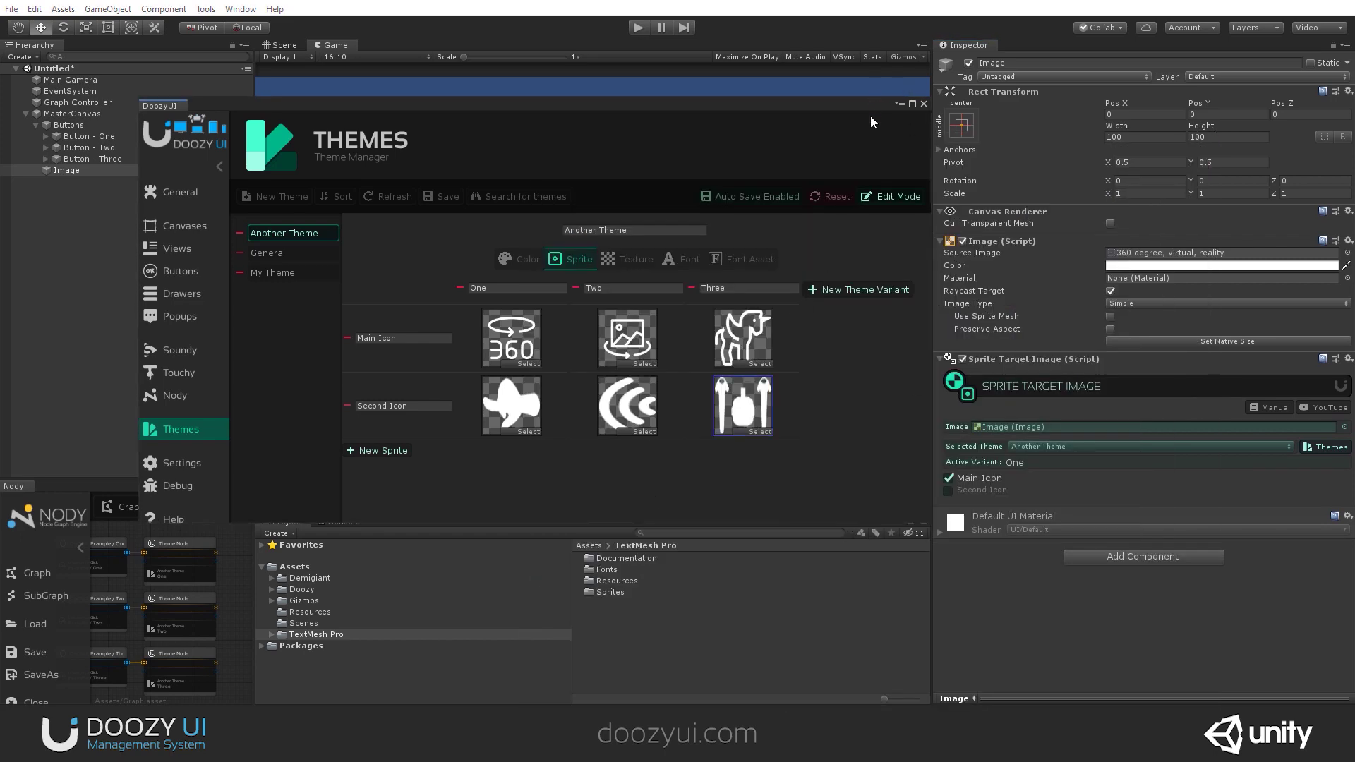
drag(870, 116, 901, 340)
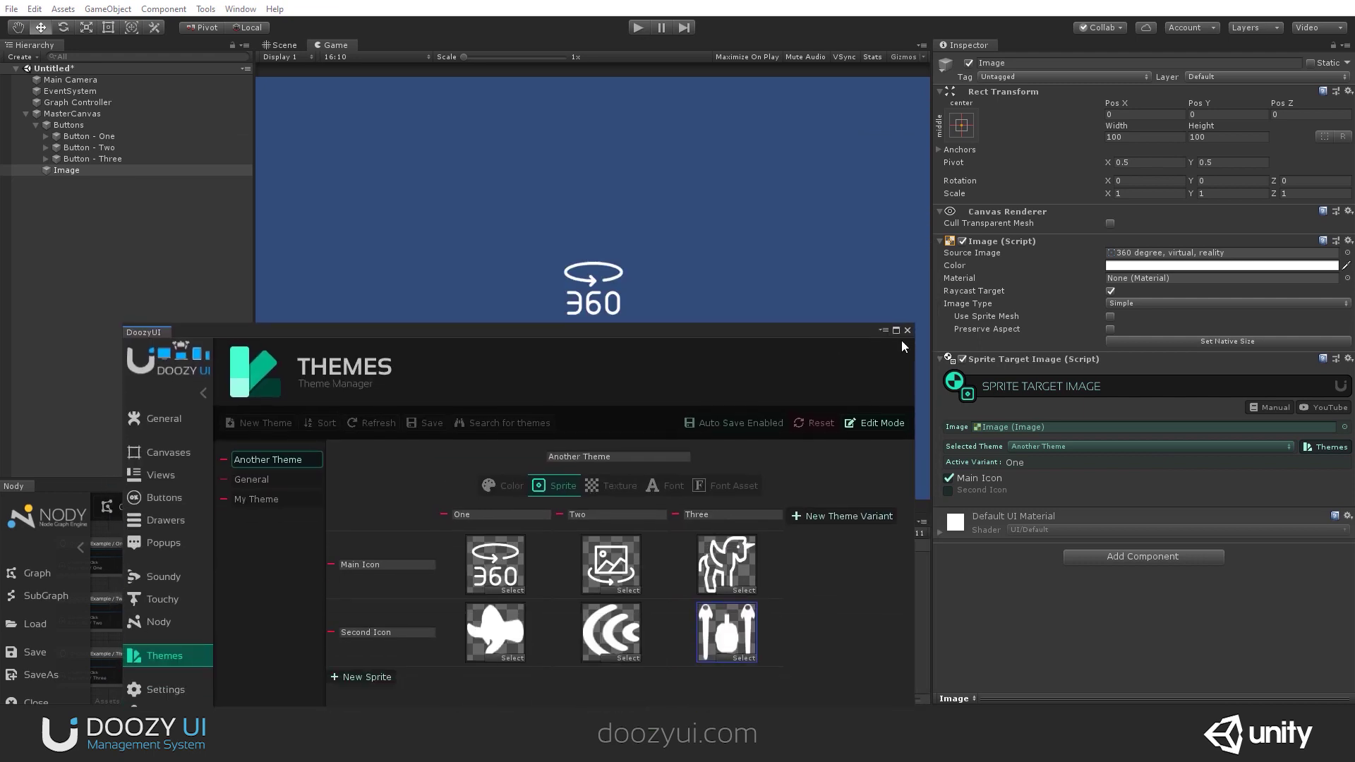
Turn on Preserve Aspect for the Image and preview the active variant among One, Two and Three
click(948, 490)
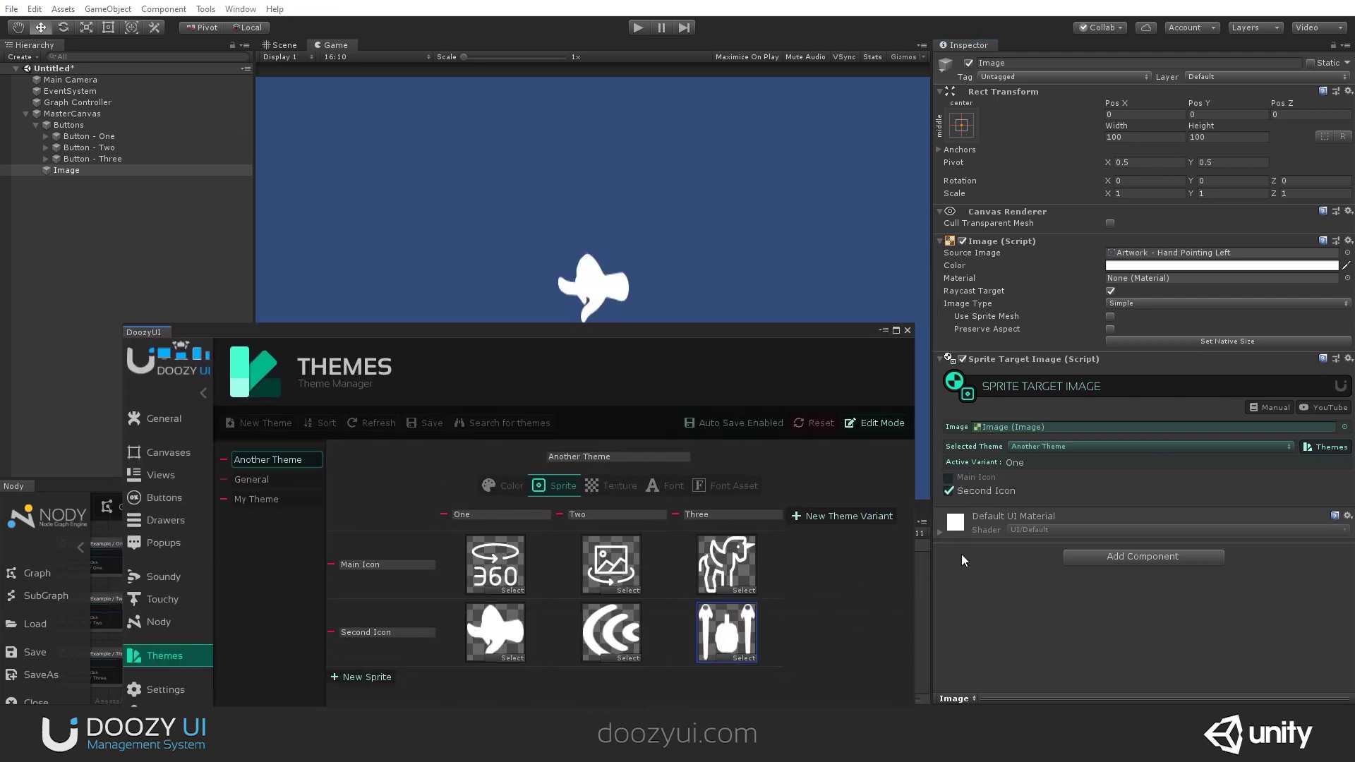
click(1111, 329)
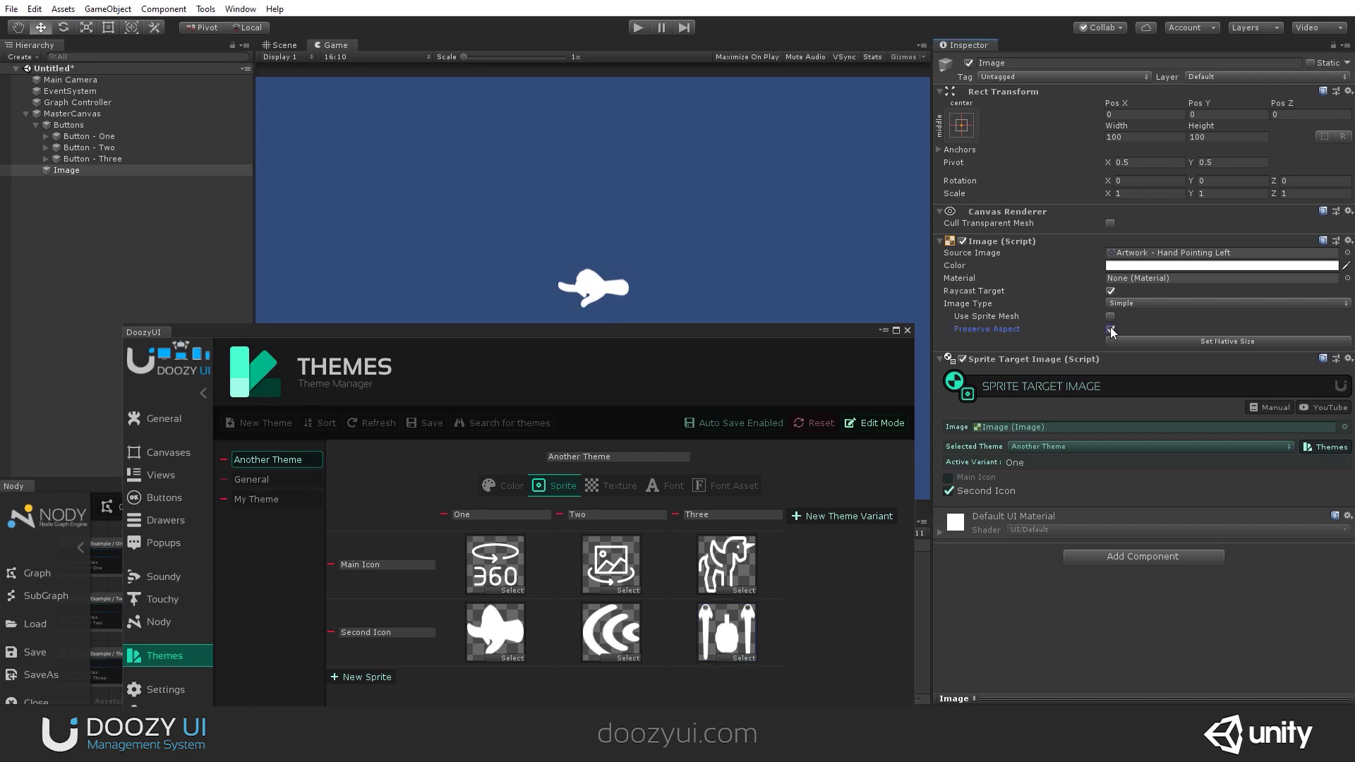
click(946, 478)
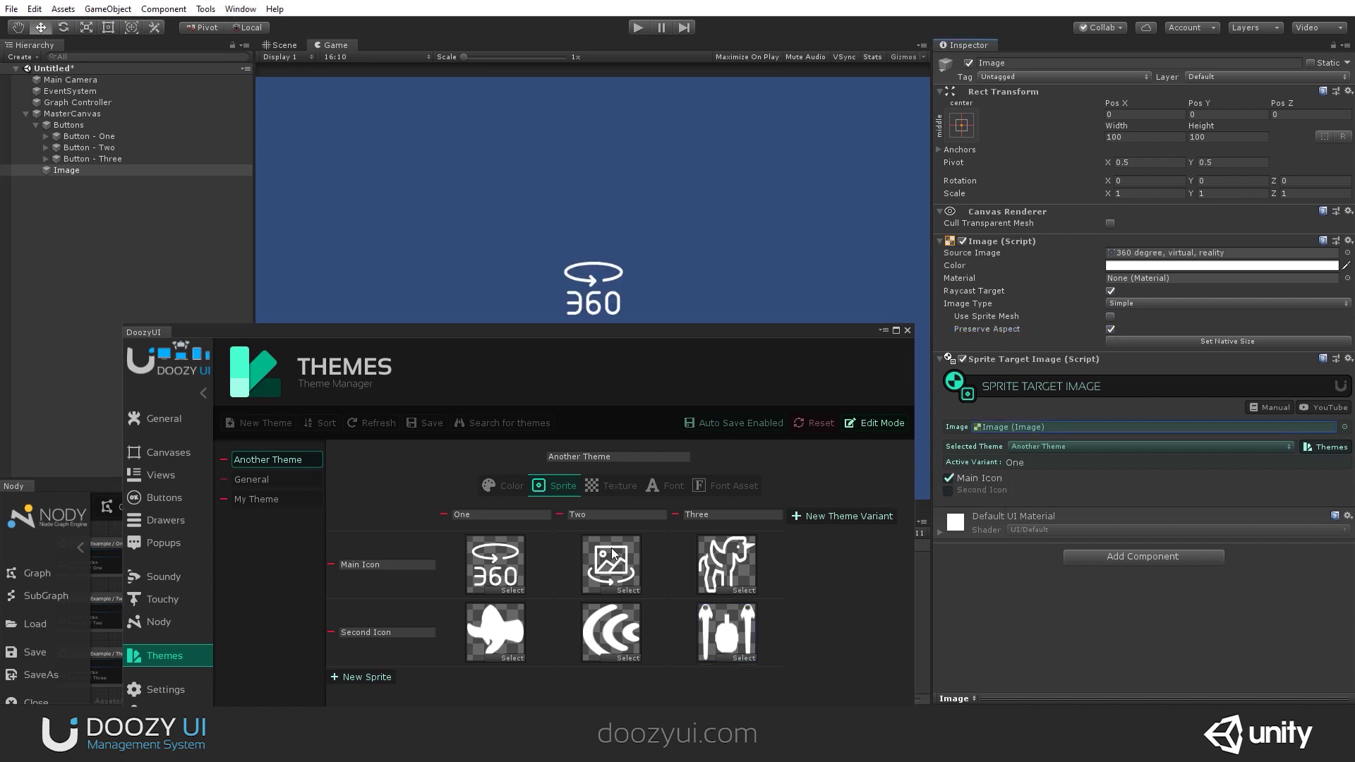
click(879, 423)
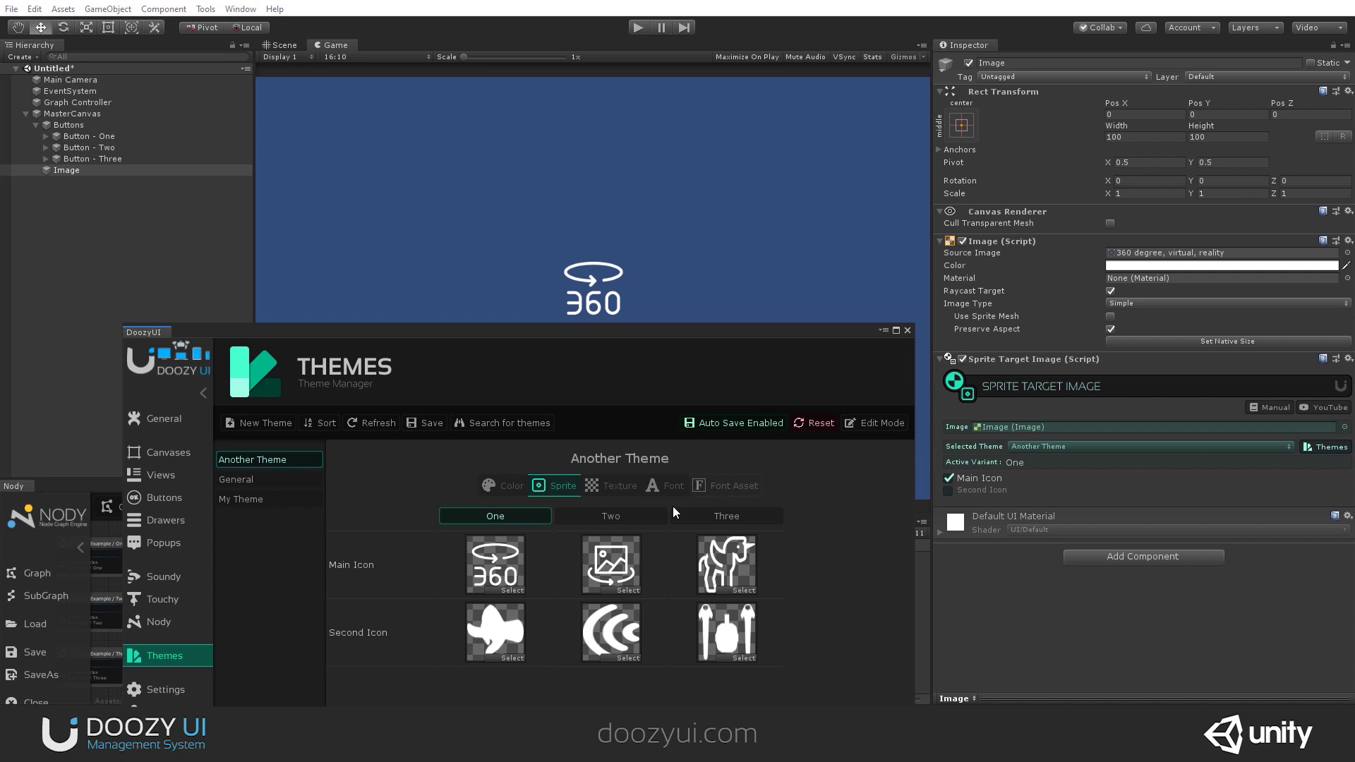
click(605, 520)
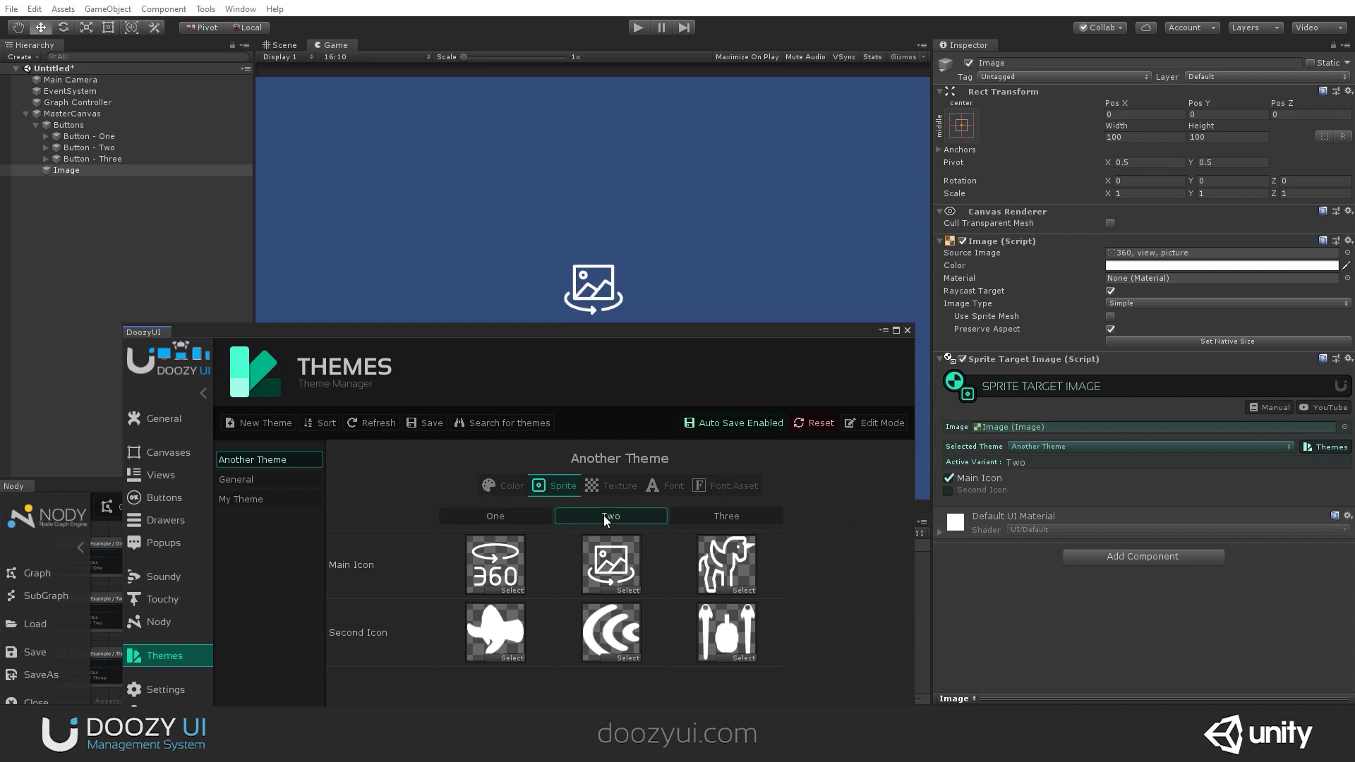
click(717, 520)
drag(665, 332, 682, 400)
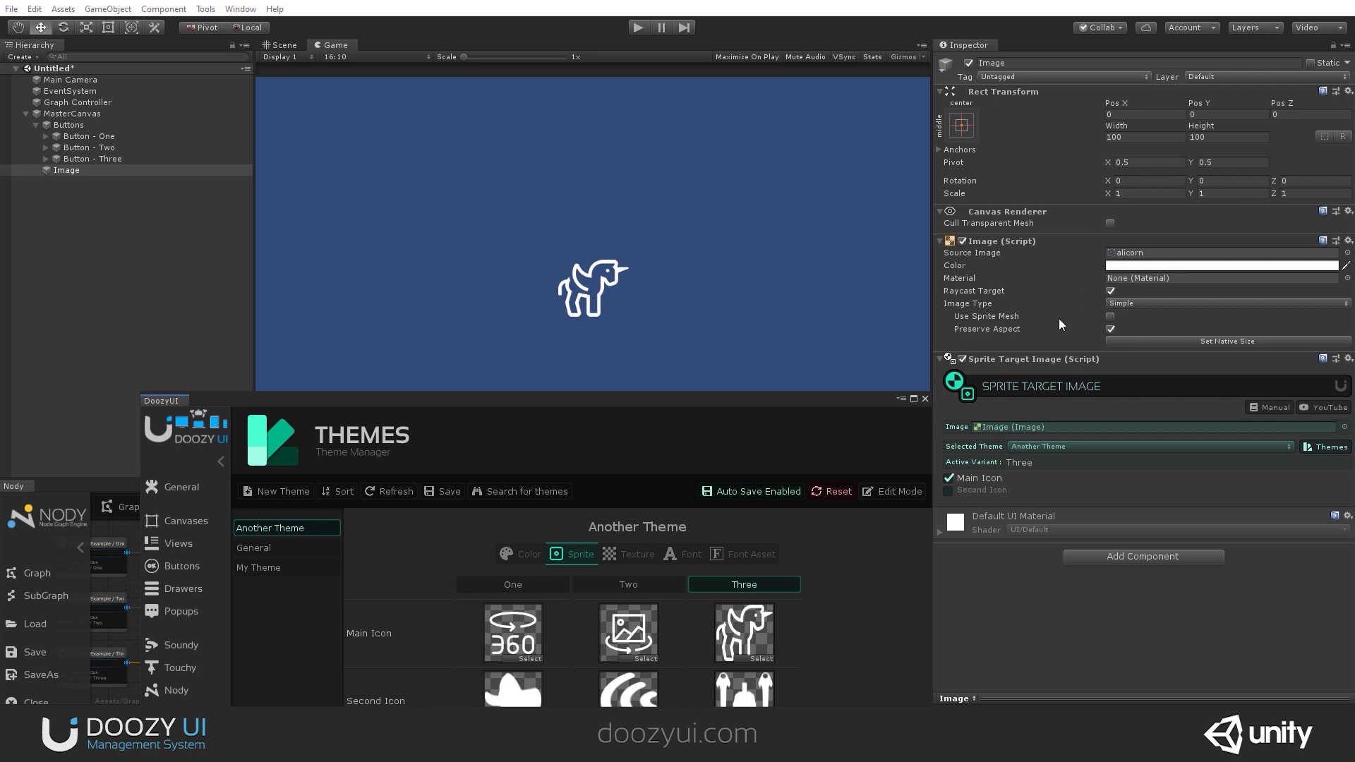
click(593, 589)
click(540, 585)
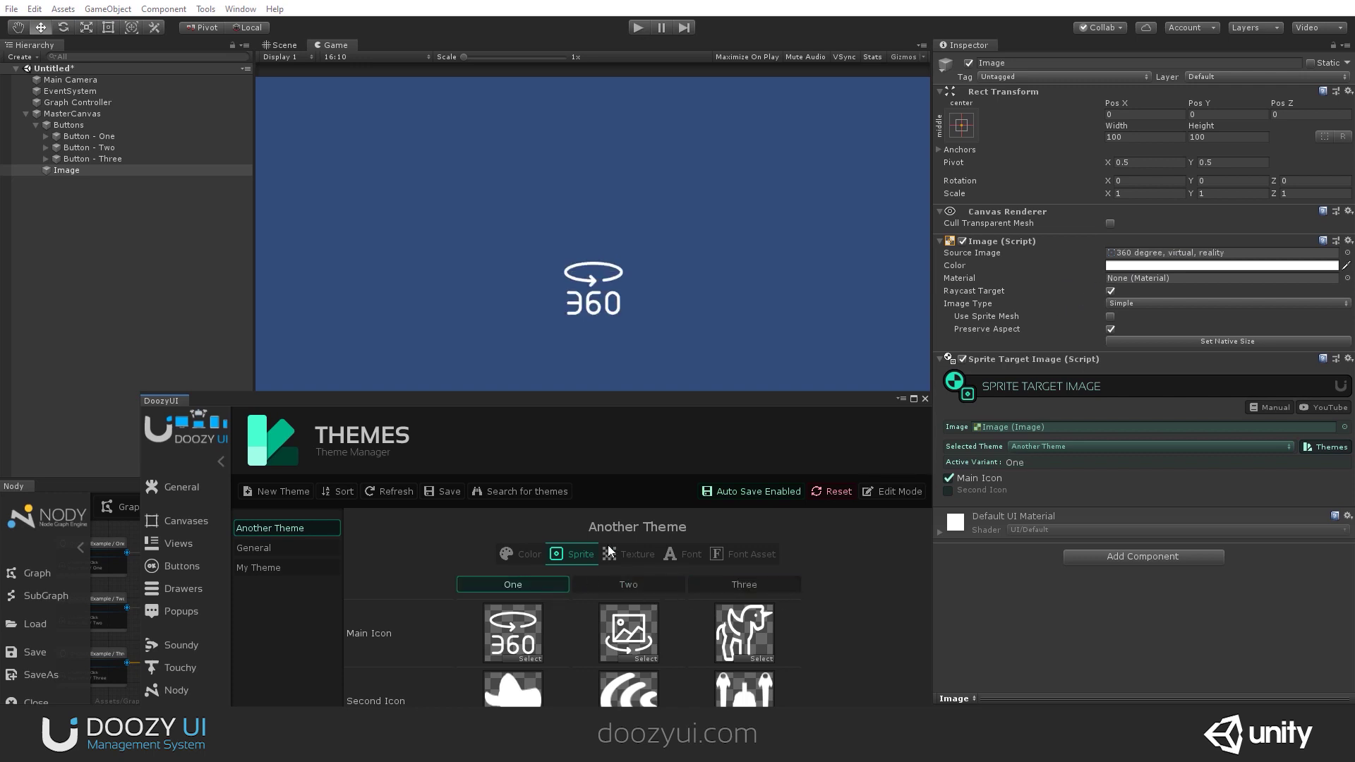
drag(627, 397, 618, 350)
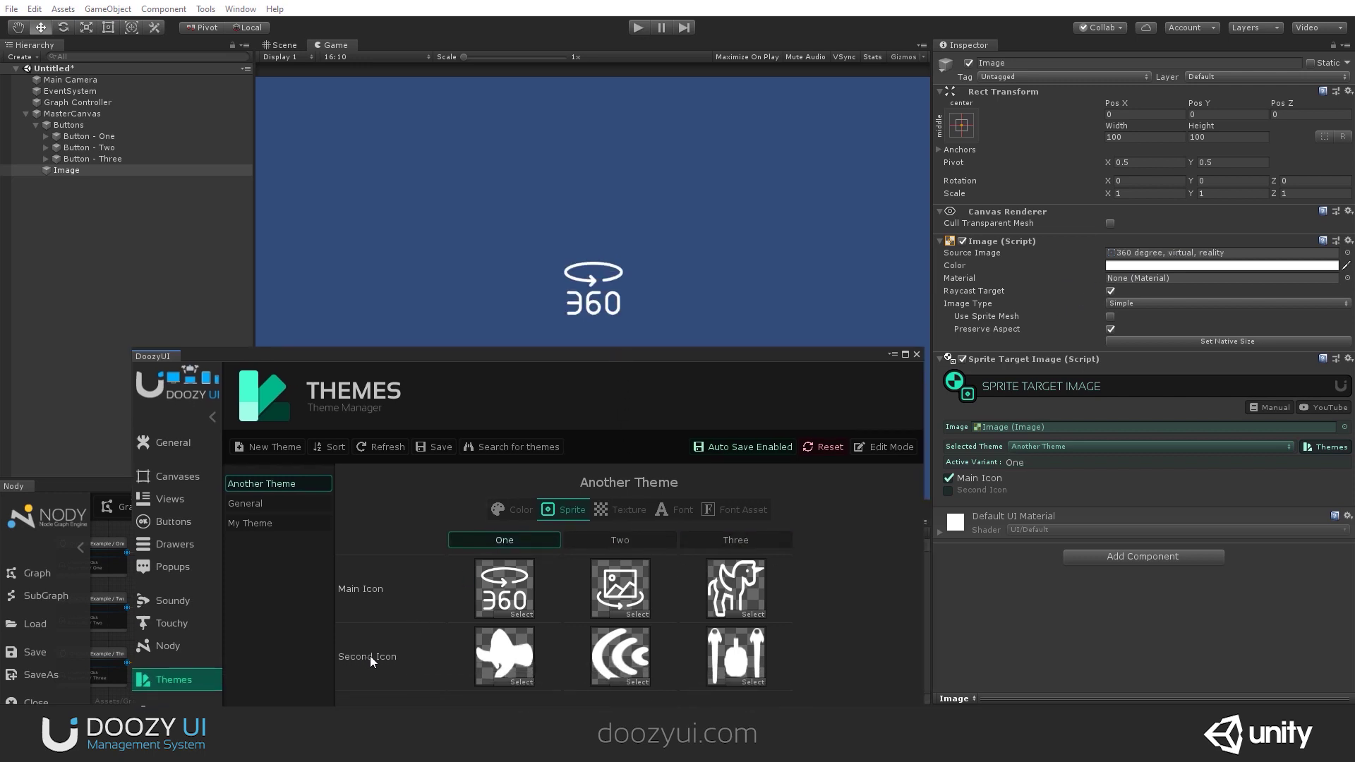
Point the Image at Second Icon and cycle the active variant through Two, Three and One
click(948, 491)
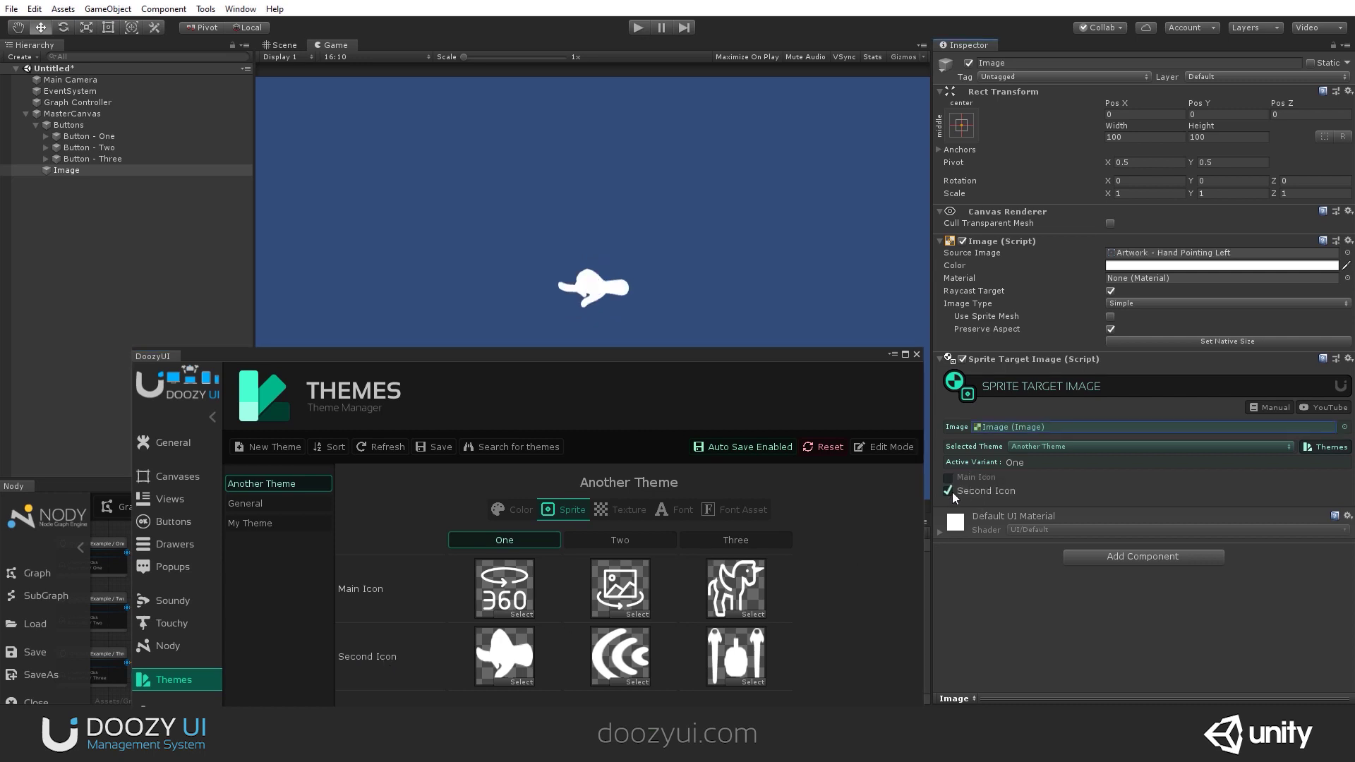
click(617, 541)
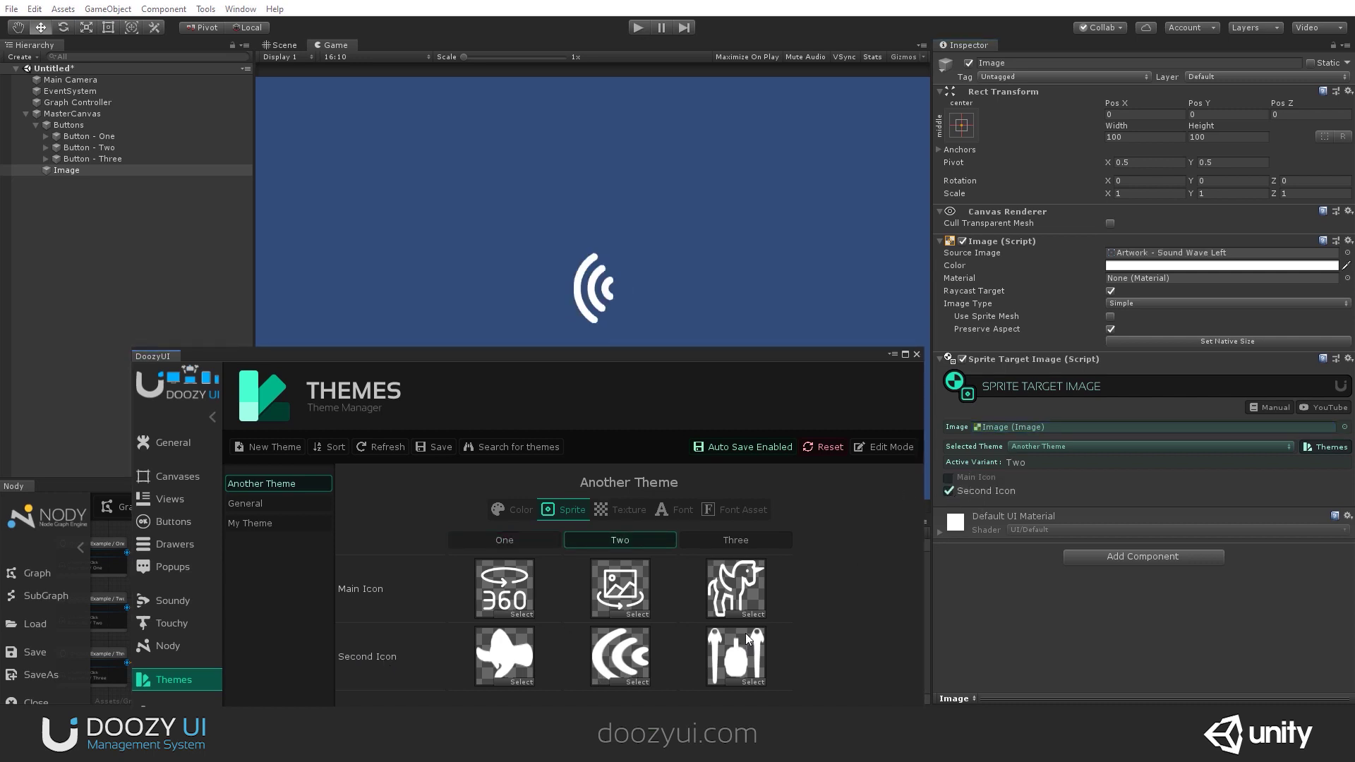
click(737, 544)
click(636, 541)
click(507, 540)
Set Another Theme's active variant to Two and close the Themes manager
drag(630, 348, 655, 124)
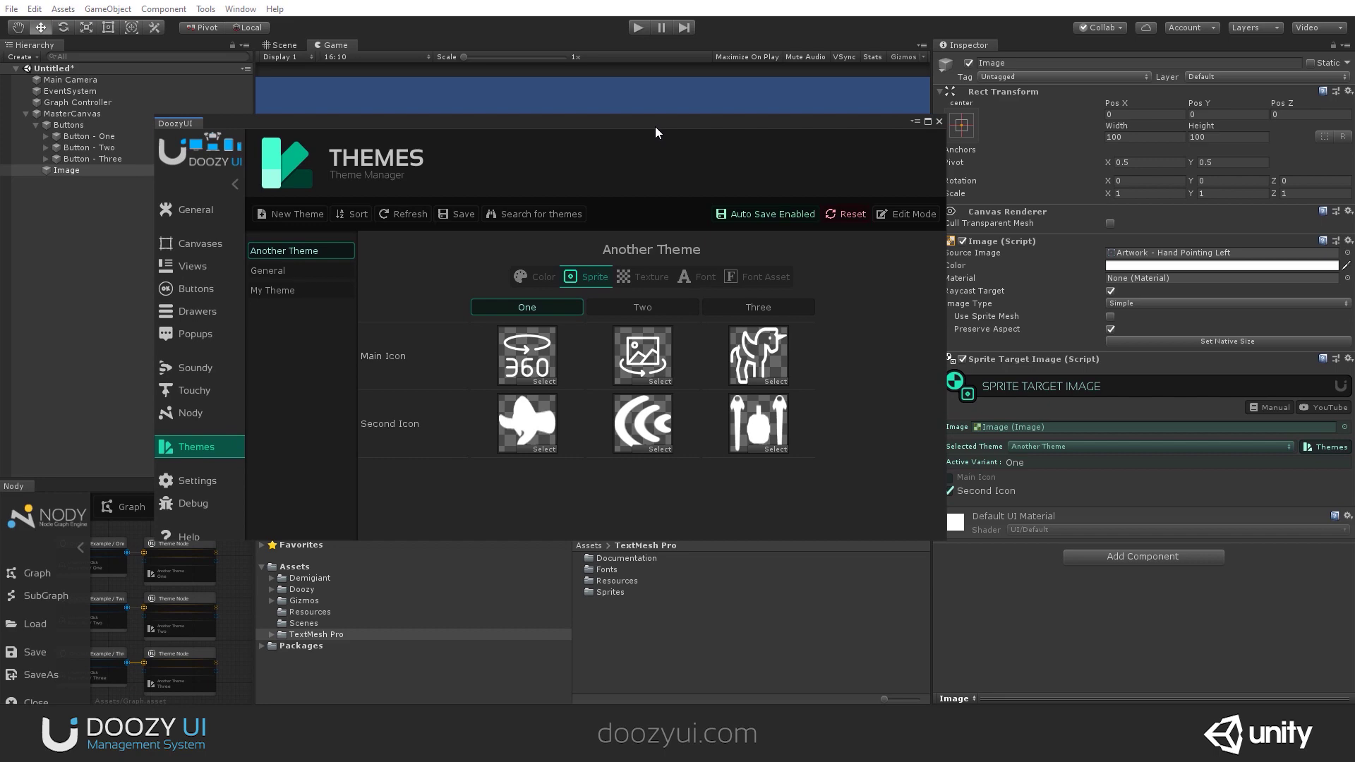
drag(793, 123, 825, 194)
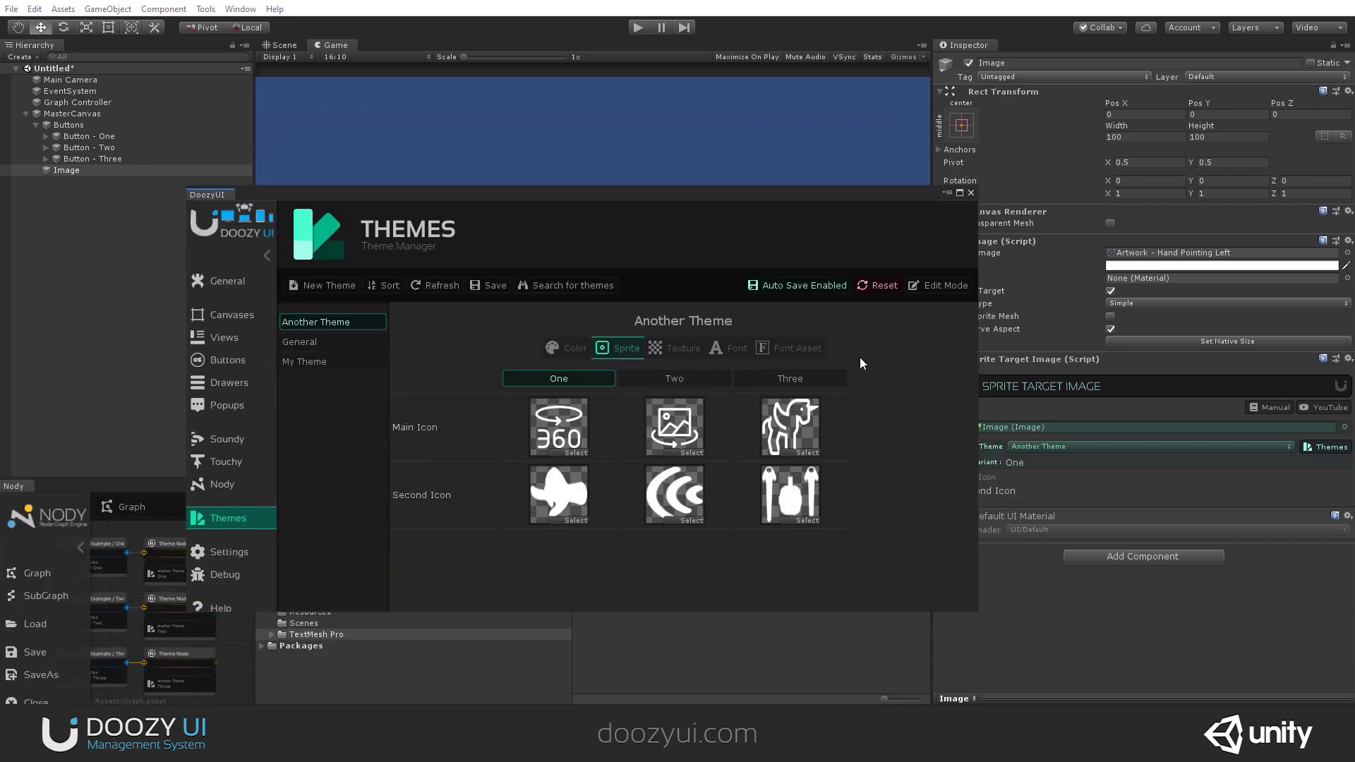
click(718, 374)
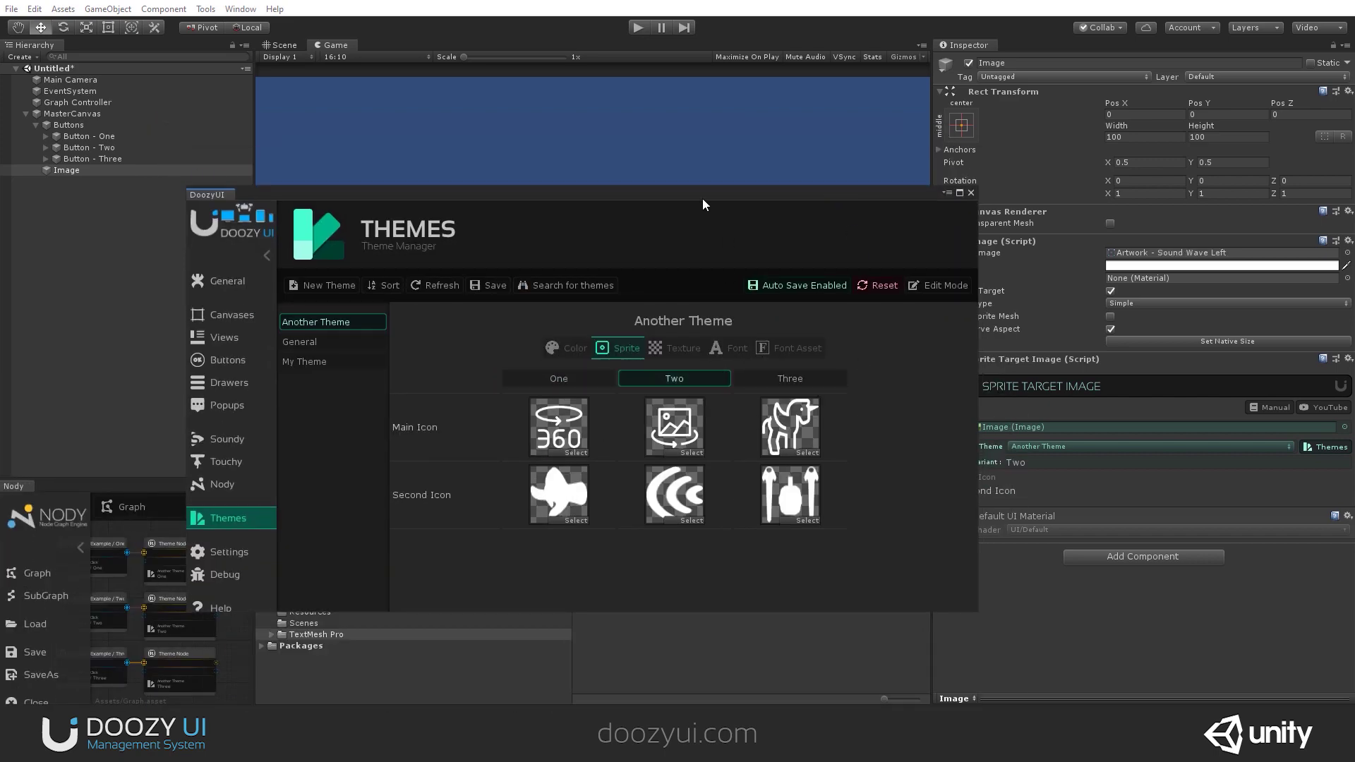
drag(702, 200, 781, 168)
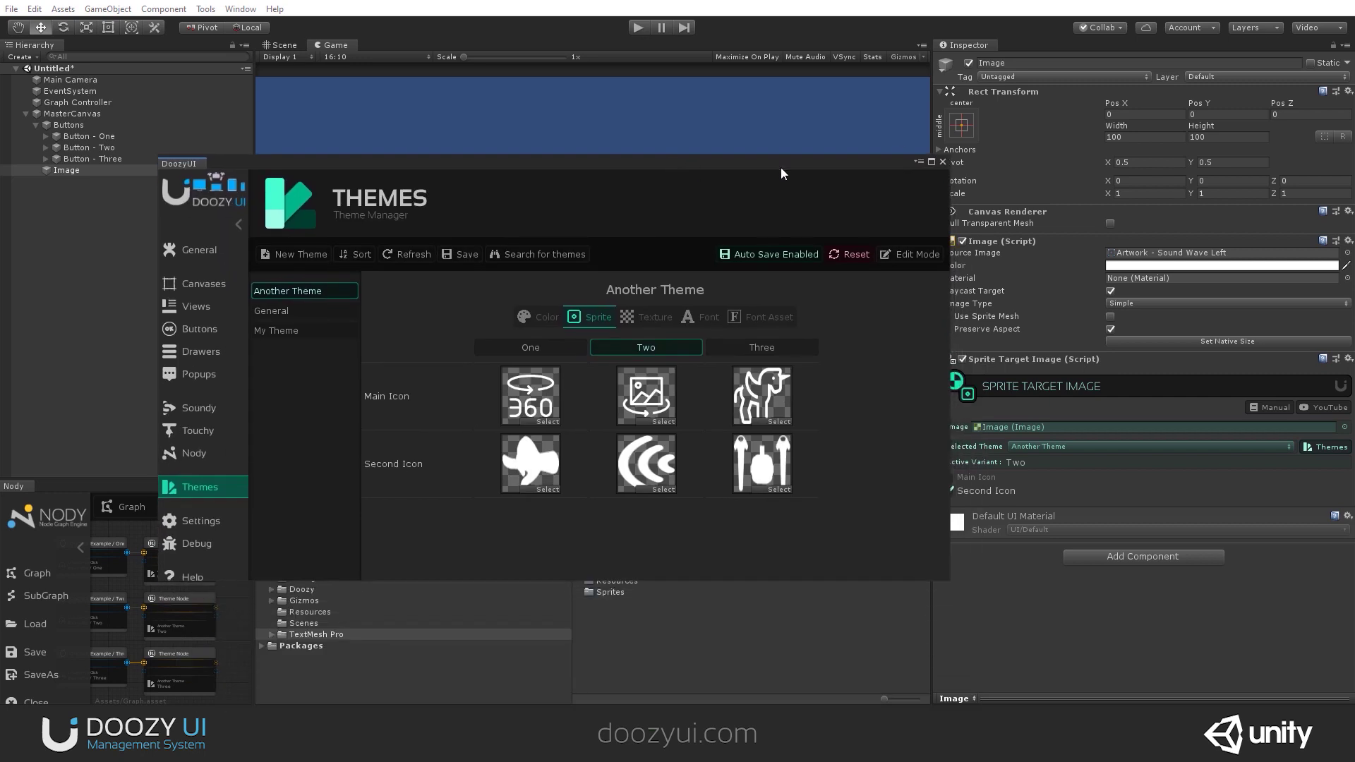
click(943, 162)
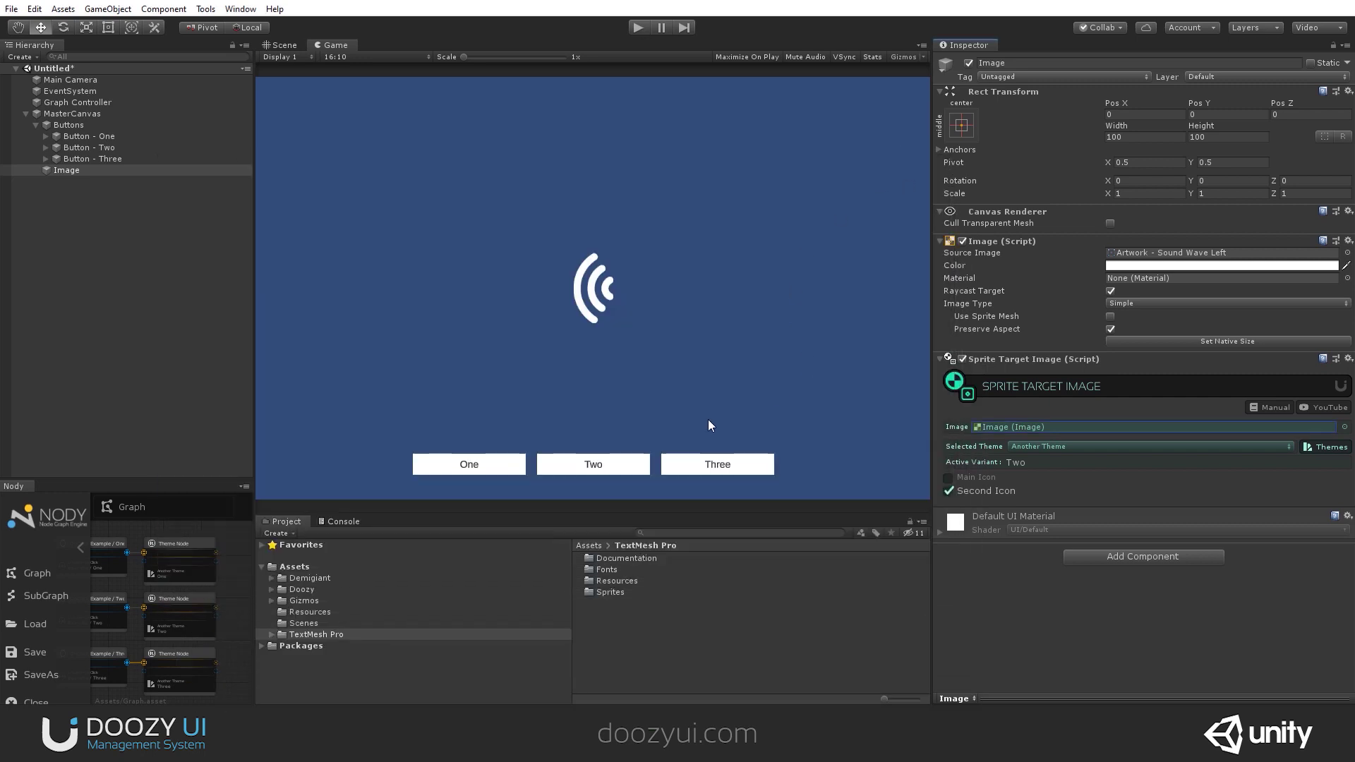
Inspect the OnClick listener and Theme Node for buttons One, Two and Three
click(78, 548)
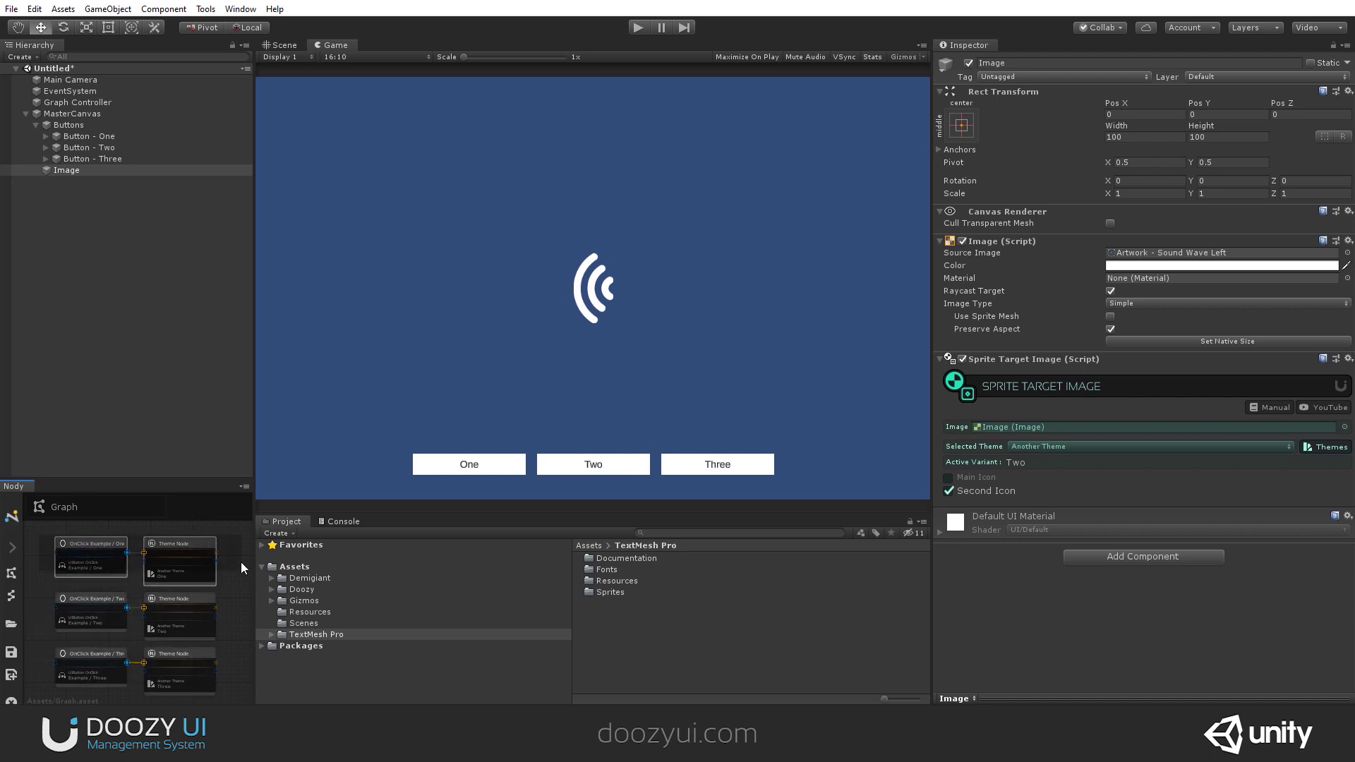
click(78, 551)
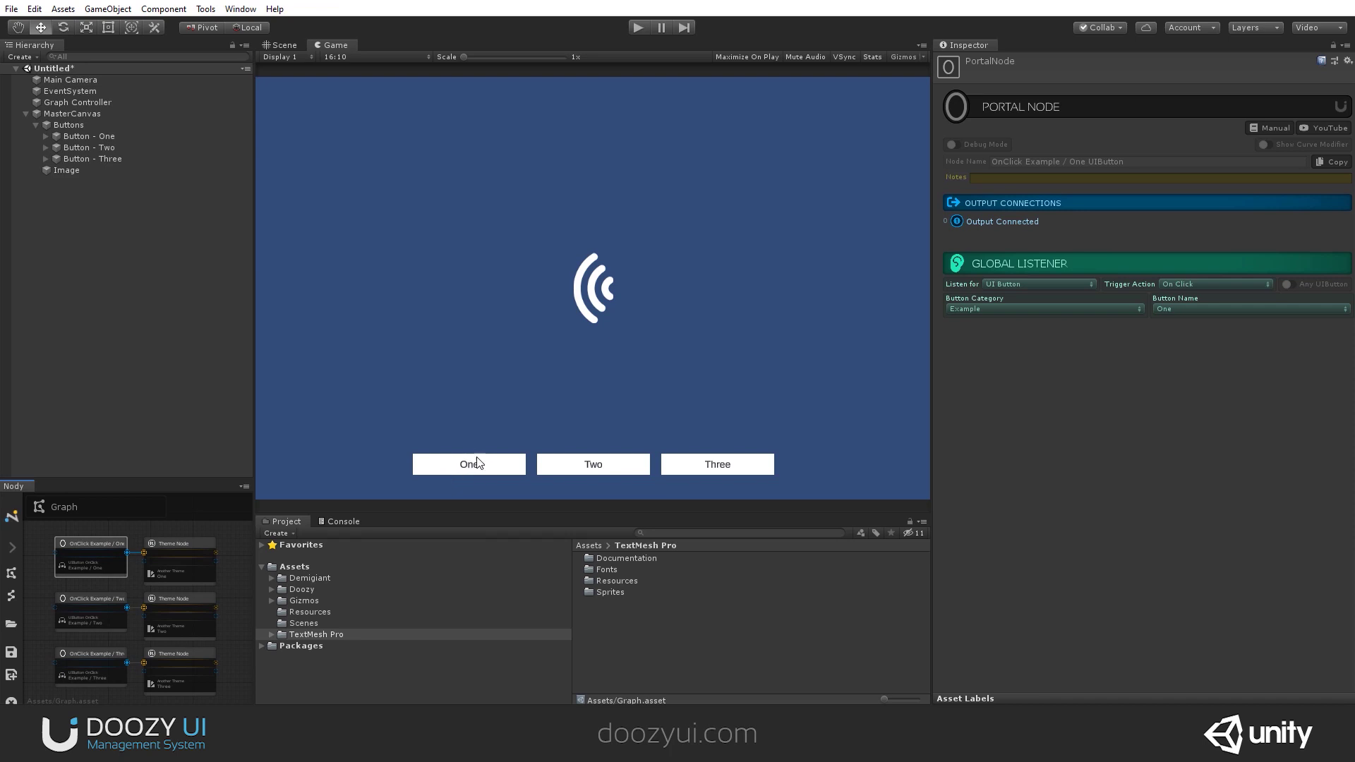
click(197, 545)
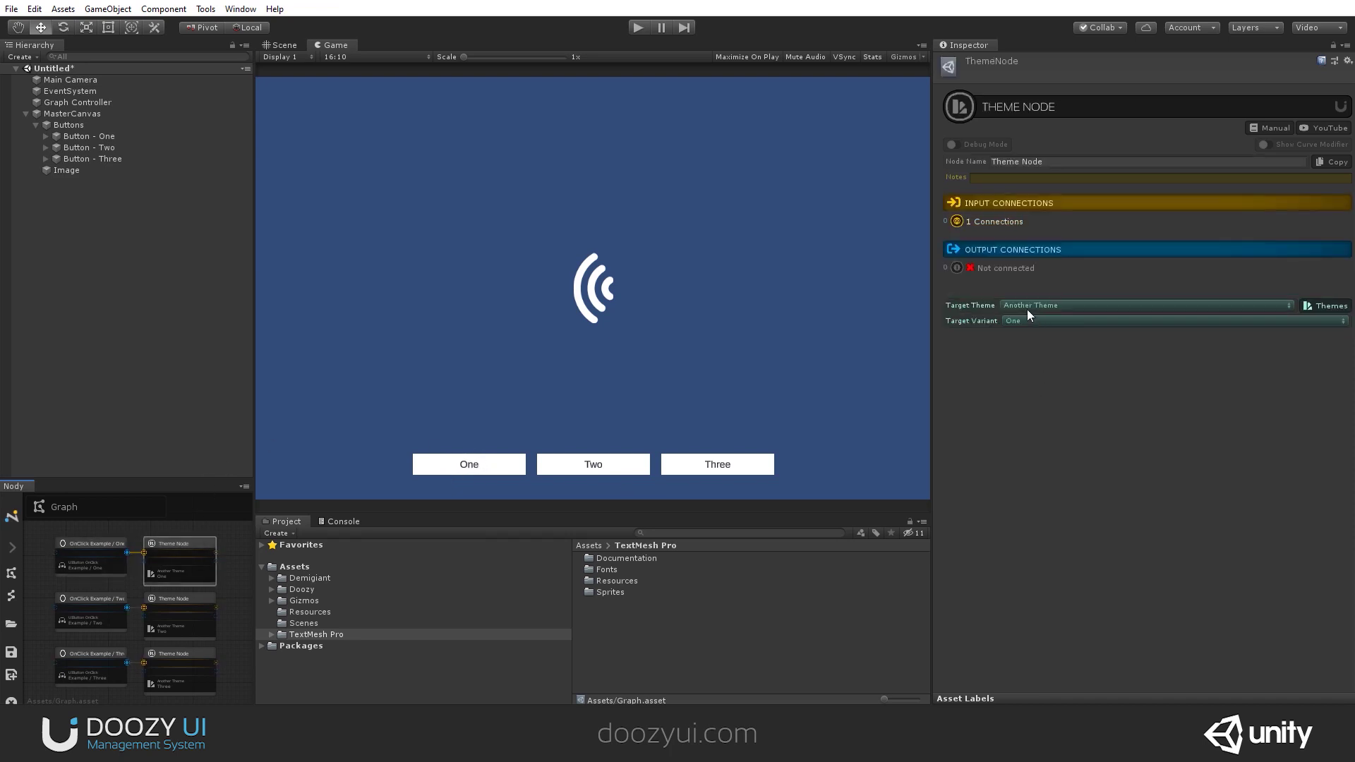
click(94, 606)
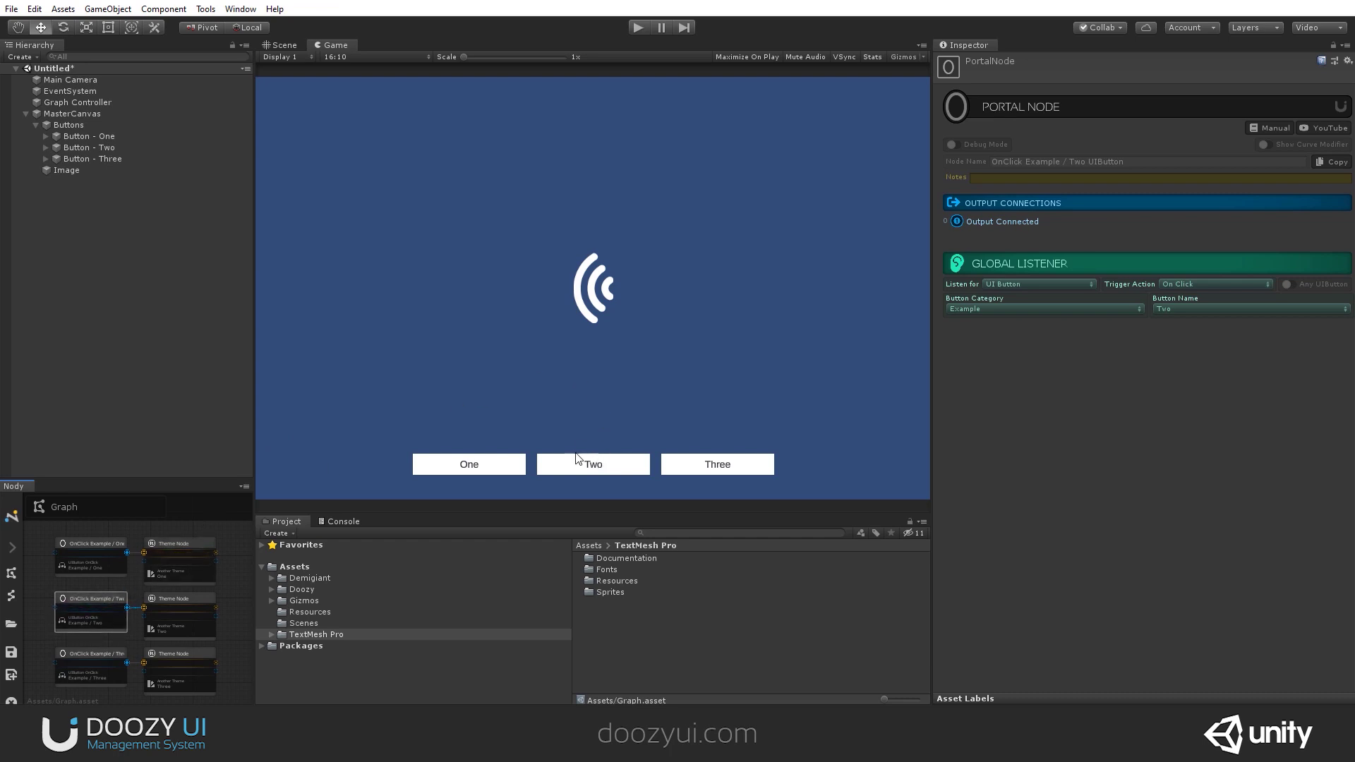
click(155, 599)
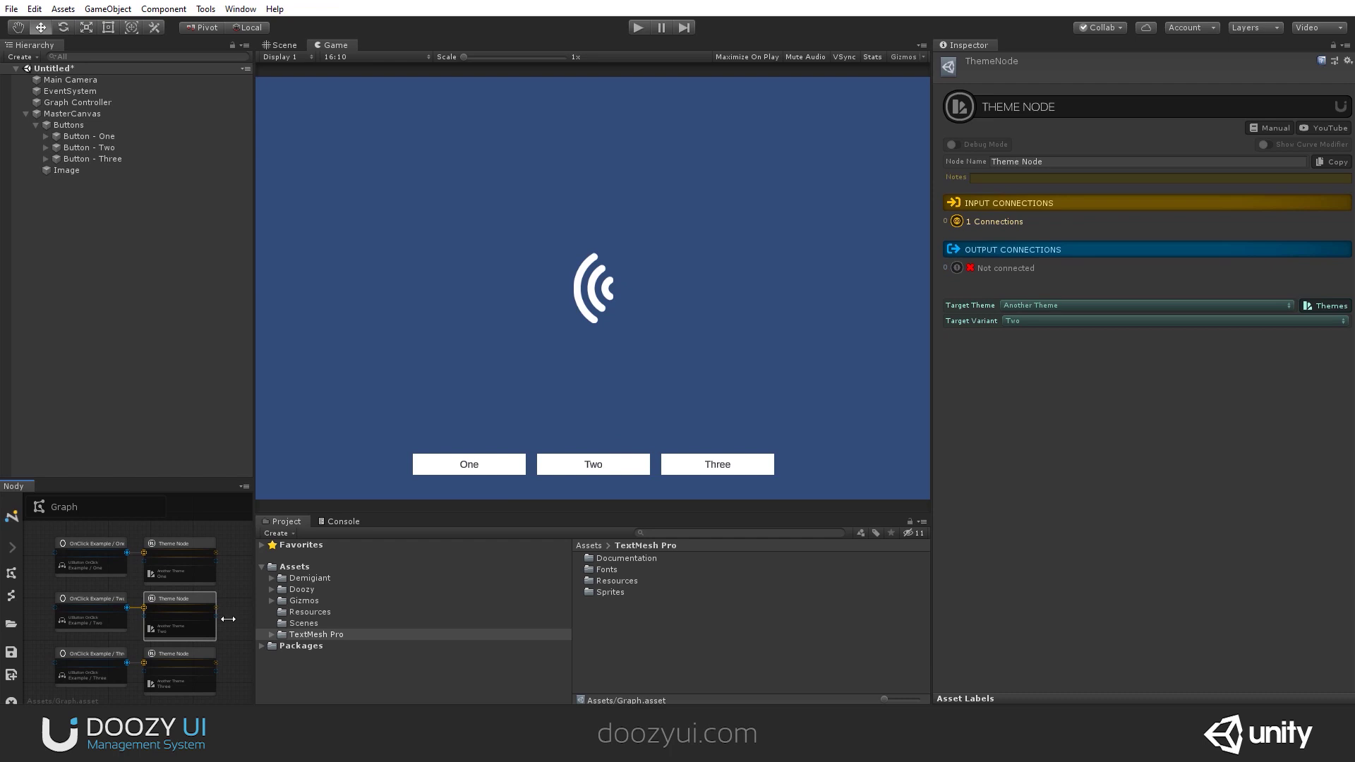
click(181, 653)
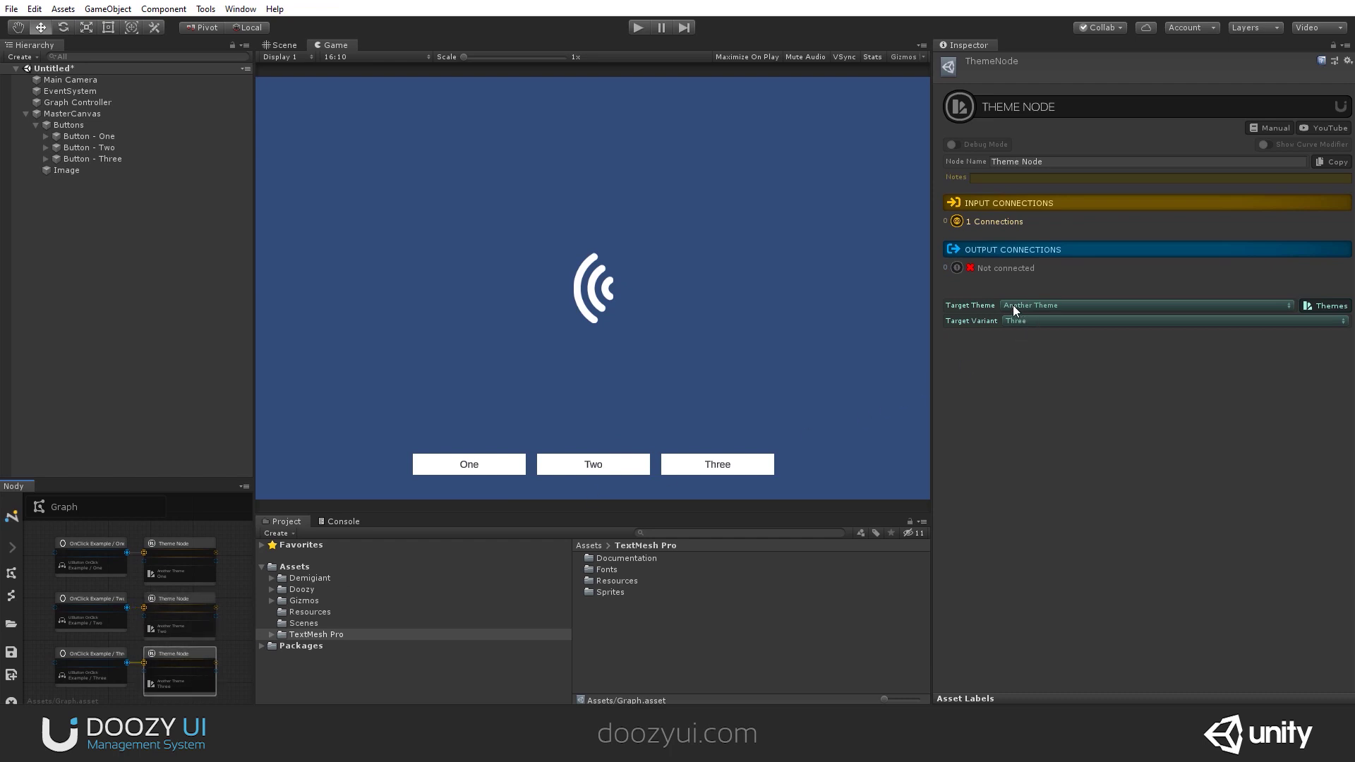
Keep the third Theme Node's Target Variant at Three and enter Play mode
click(1040, 319)
click(1032, 369)
click(635, 29)
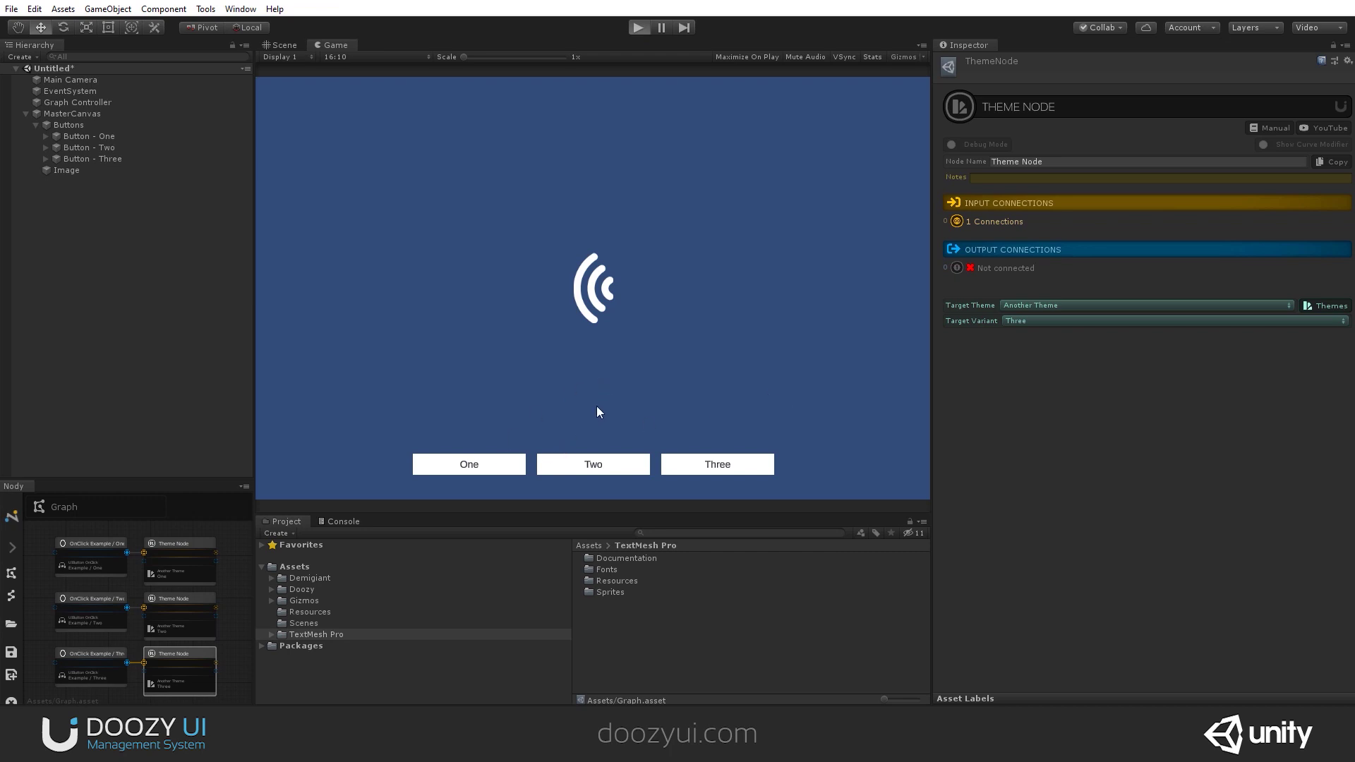
Press buttons One, Two and Three in the Game view, then stop Play mode
click(514, 465)
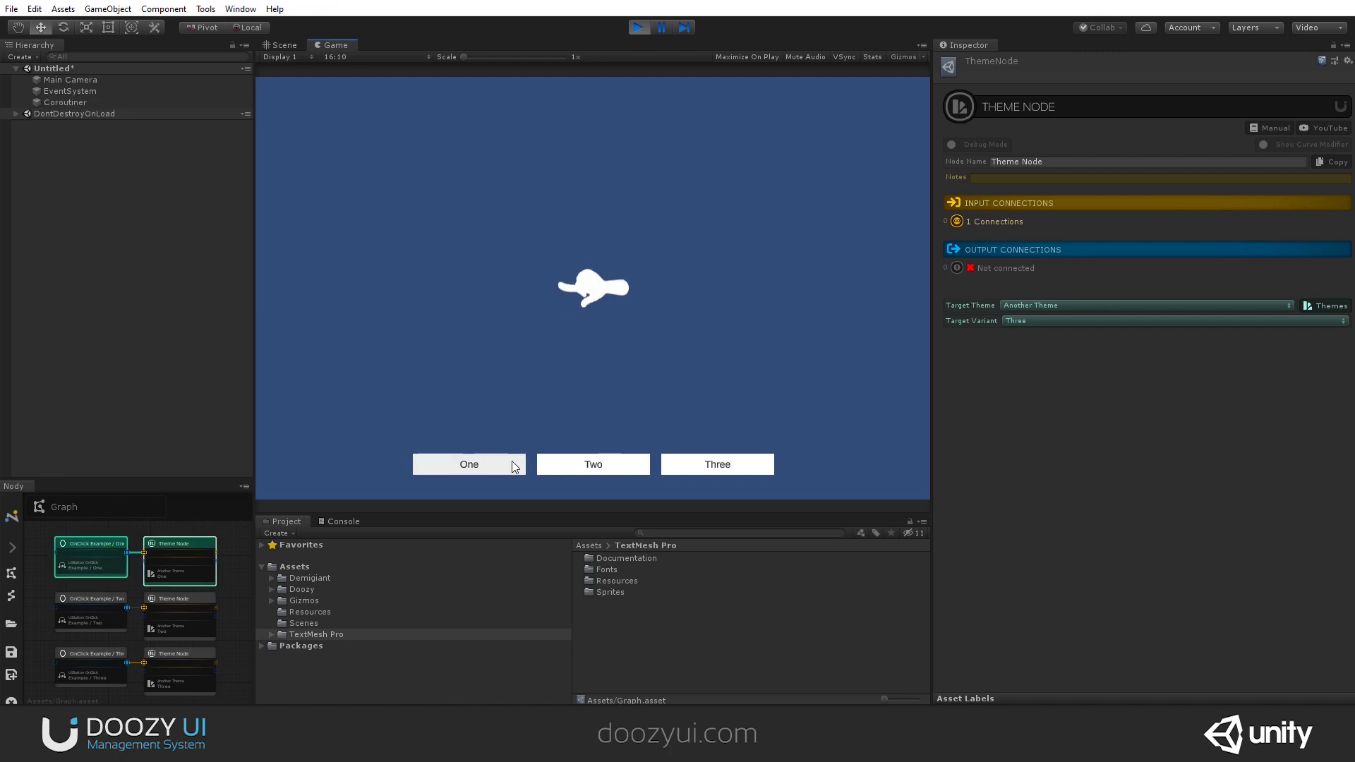
click(569, 469)
click(711, 471)
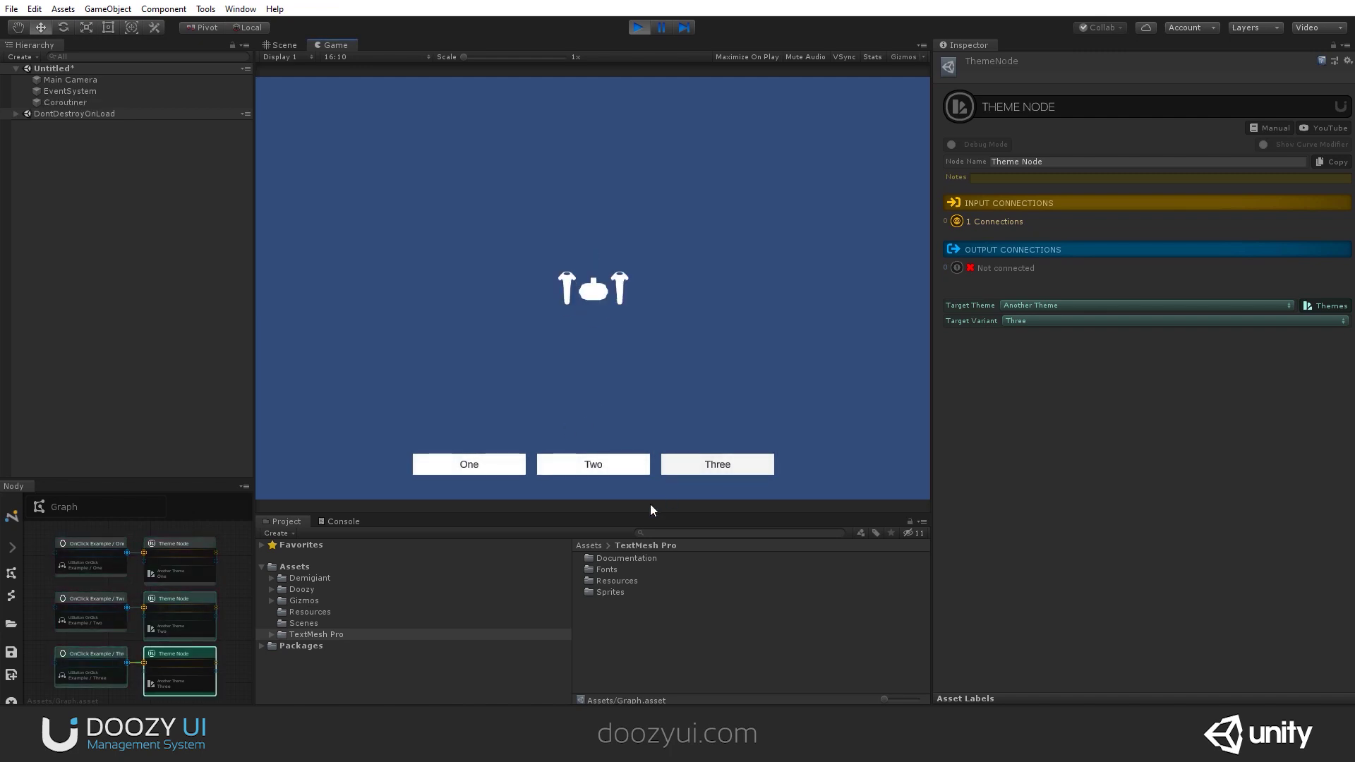
click(603, 466)
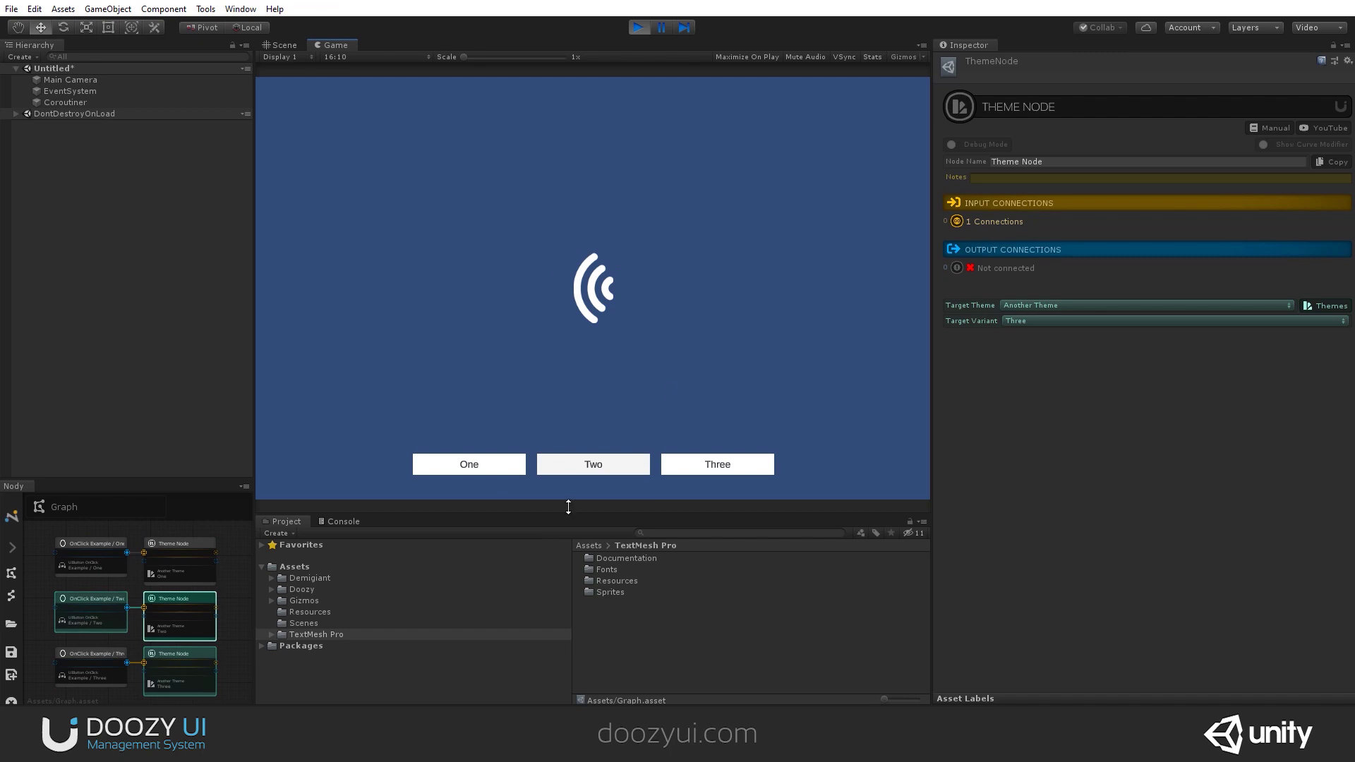
click(643, 31)
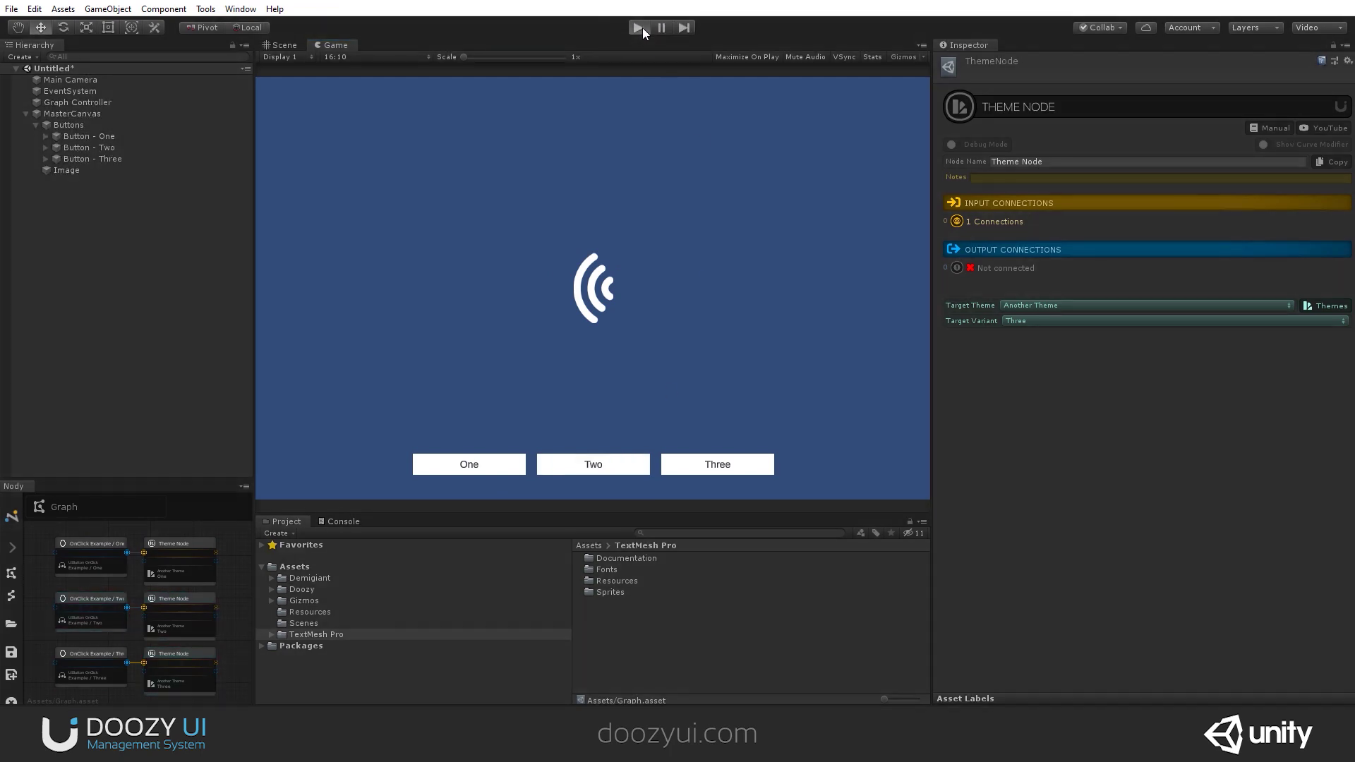
Restart Play mode with Ctrl+P and cycle the icon through variants One, Two and Three twice
key(ctrl+p)
click(493, 463)
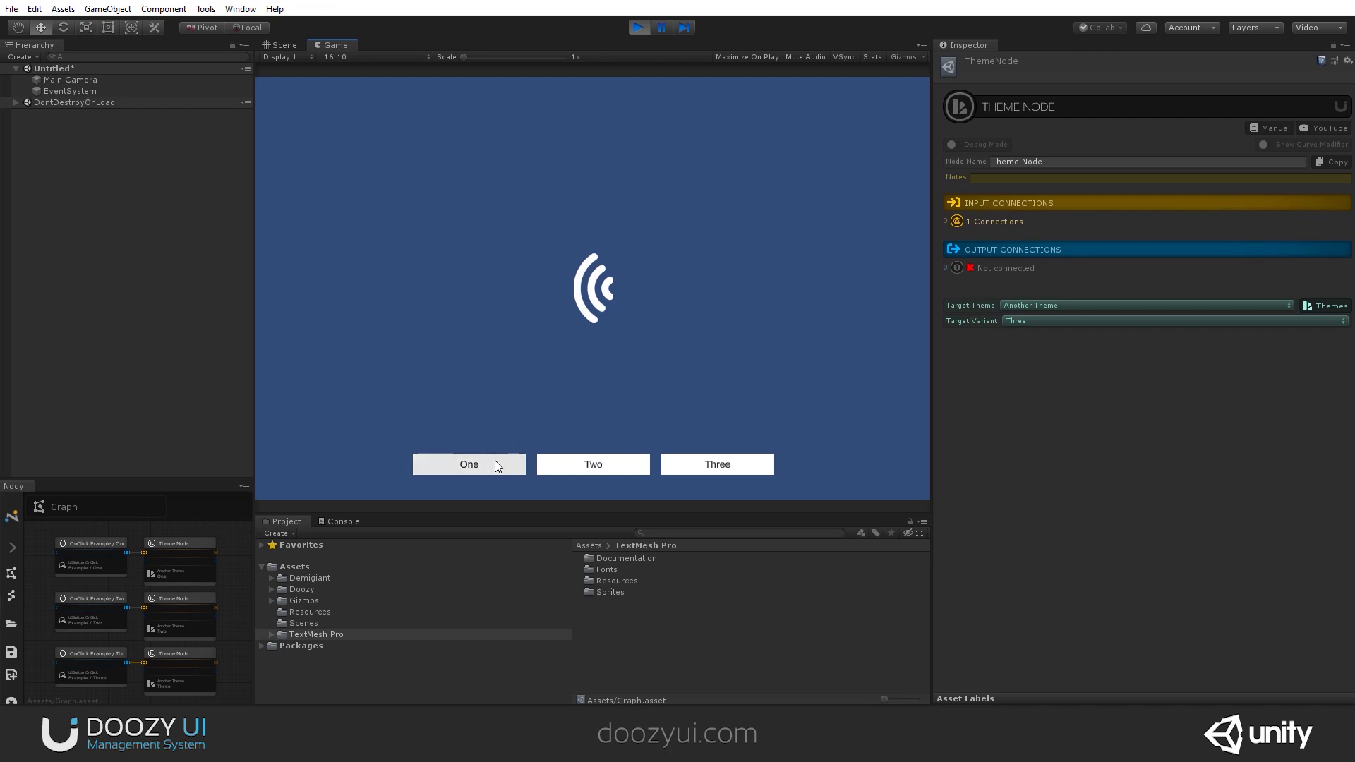
click(586, 463)
click(686, 470)
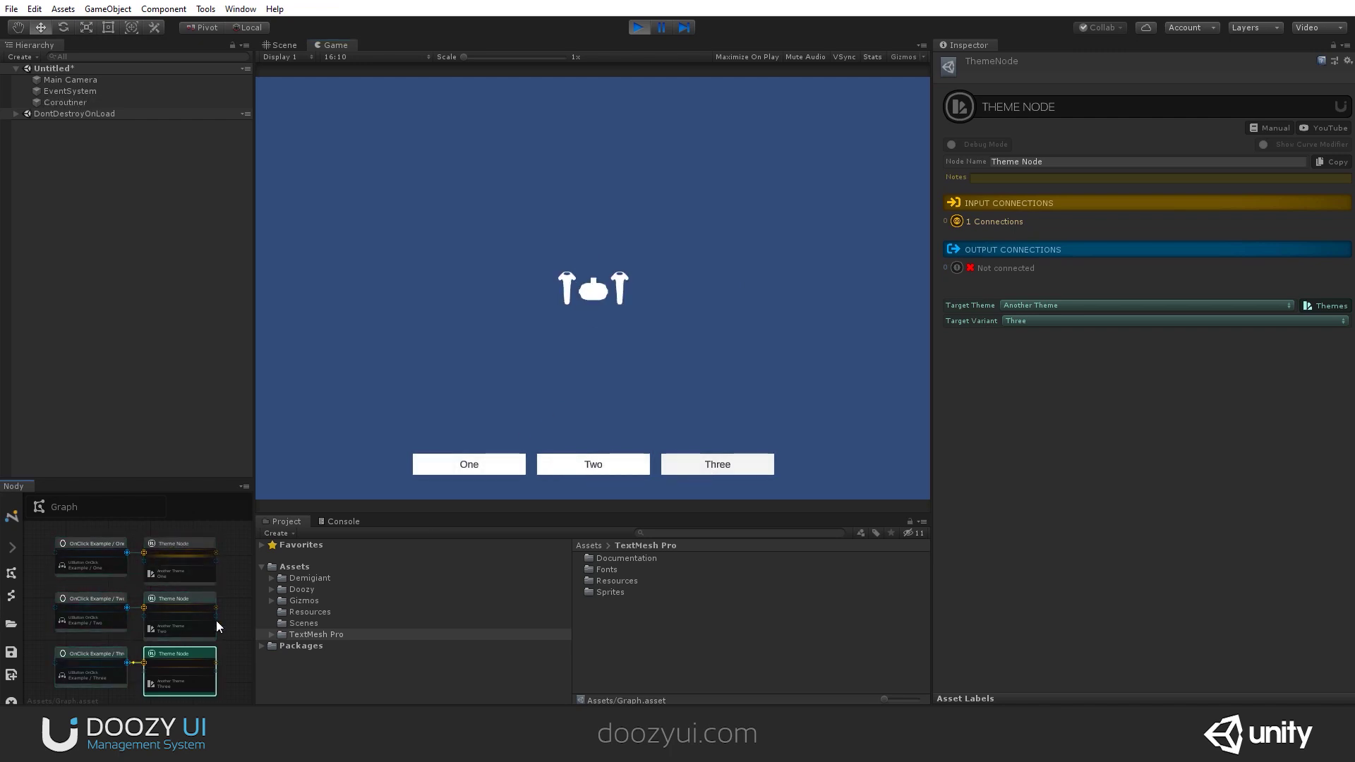
click(459, 470)
click(583, 466)
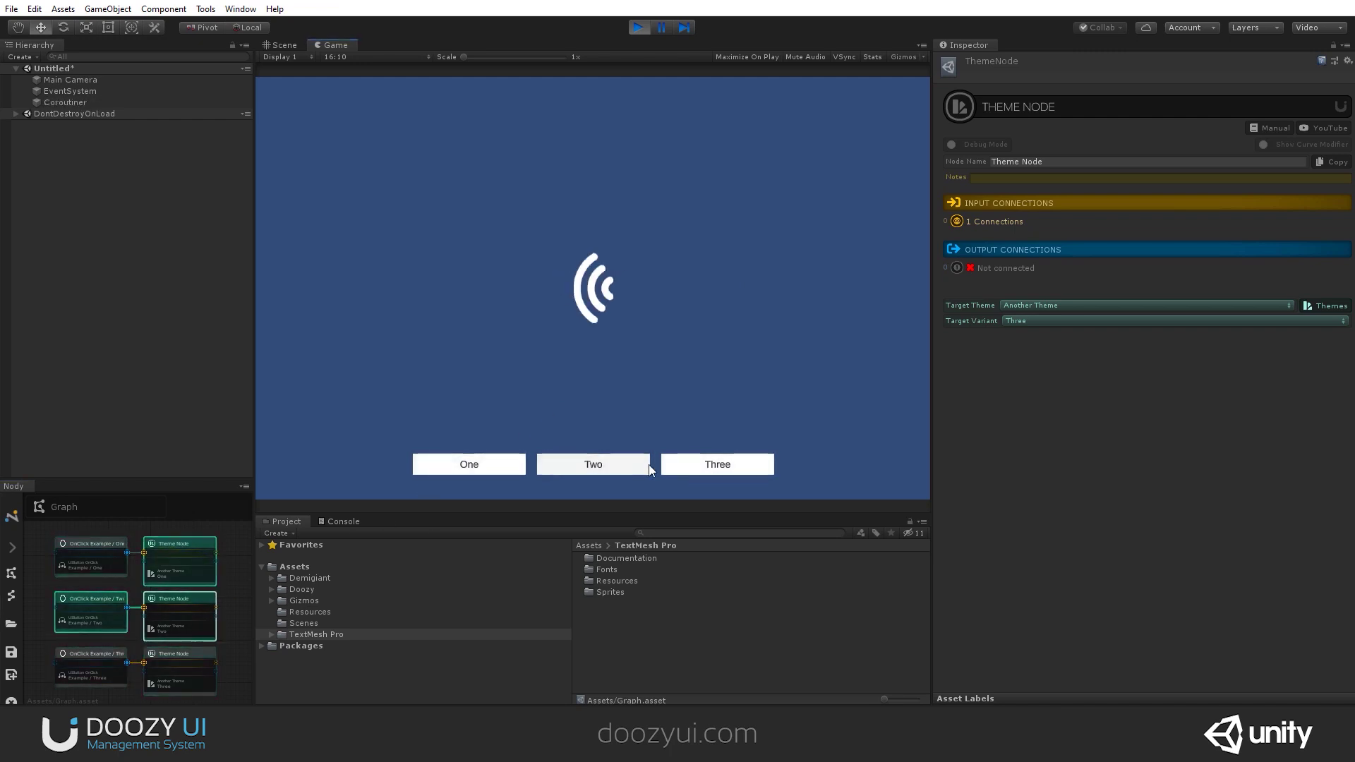
click(689, 465)
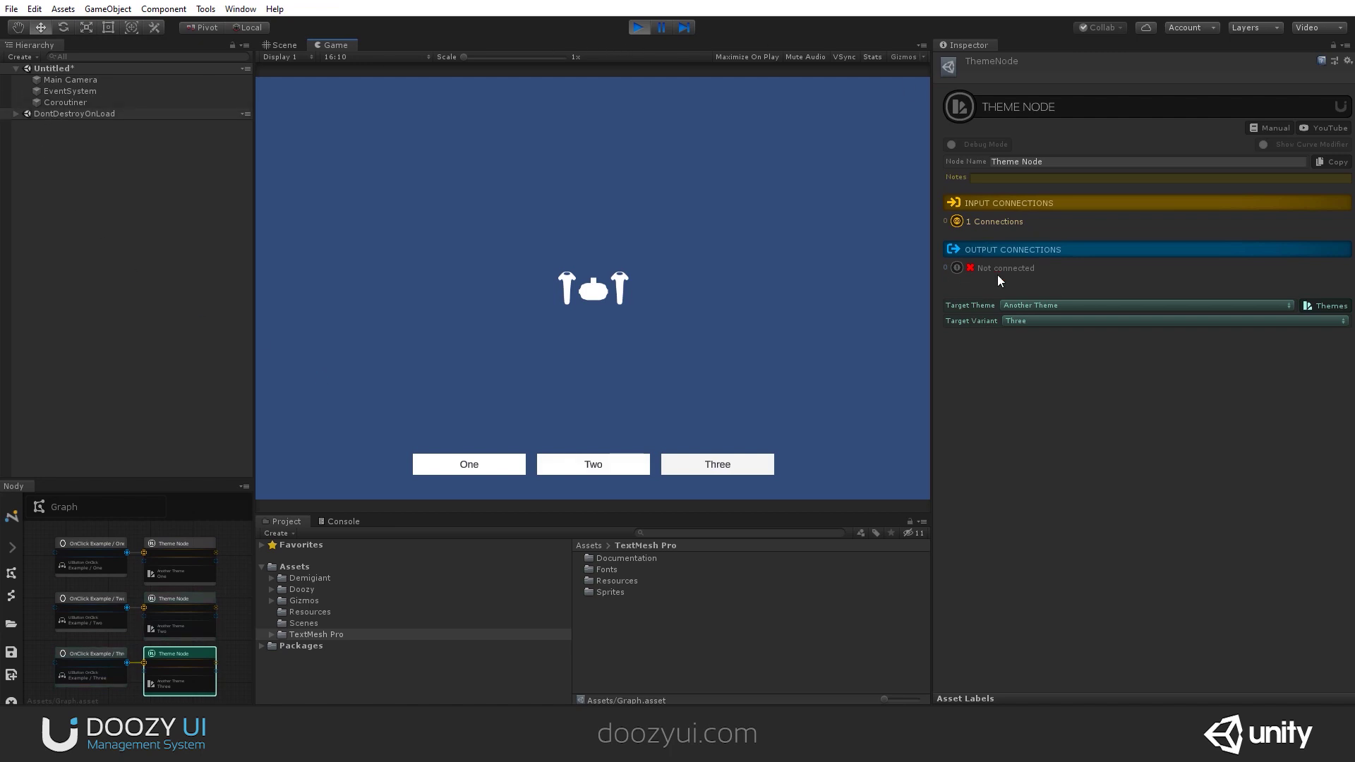
Check Another Theme's Font and Sprite variants, test buttons One, Two, Three again, then close the manager
click(1330, 306)
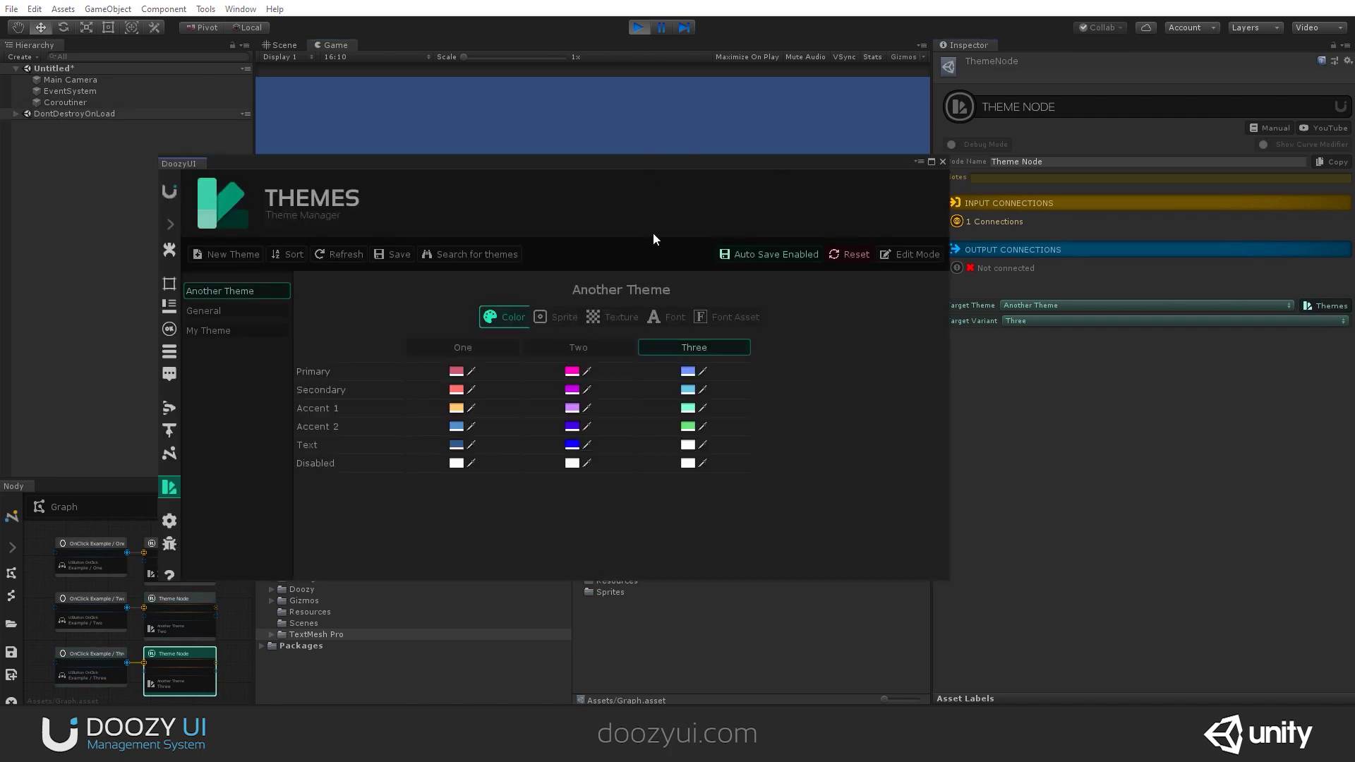
click(659, 318)
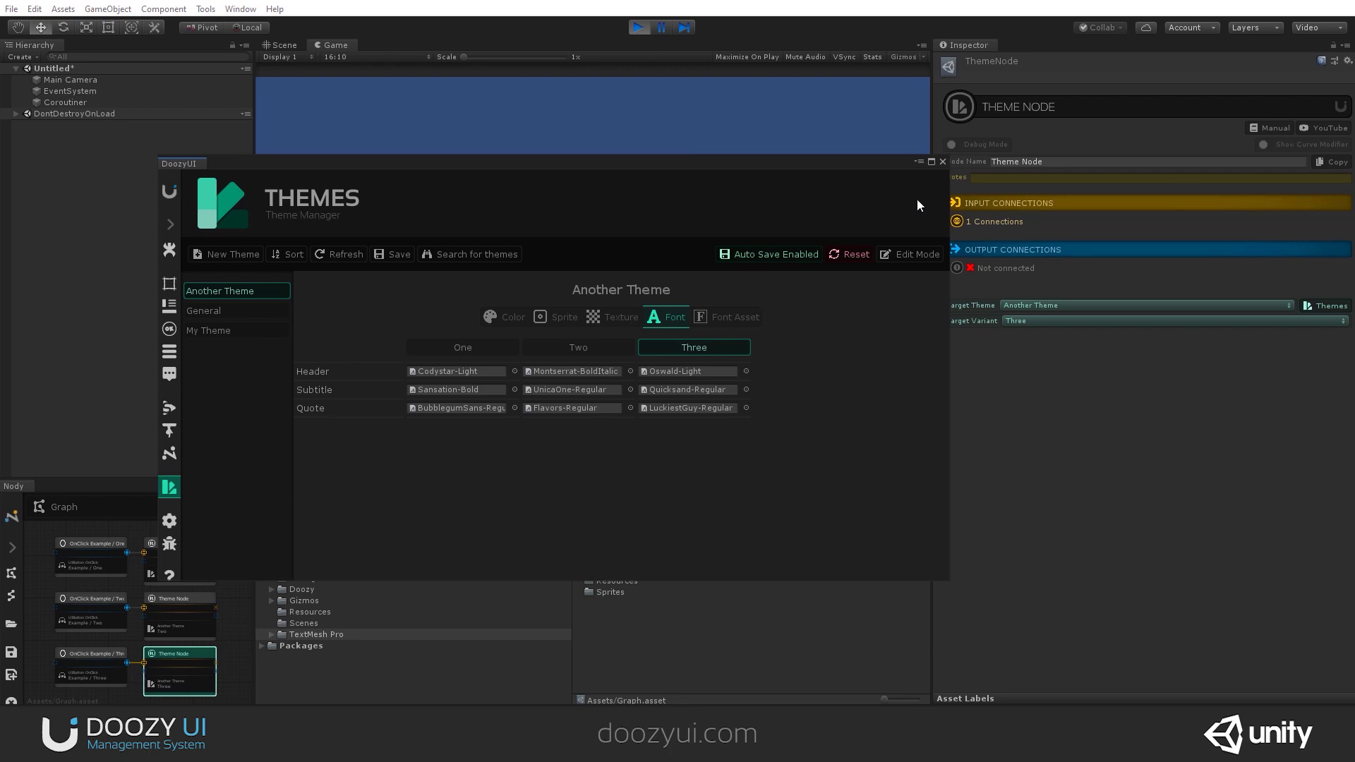
click(561, 317)
drag(528, 168, 1119, 220)
click(485, 465)
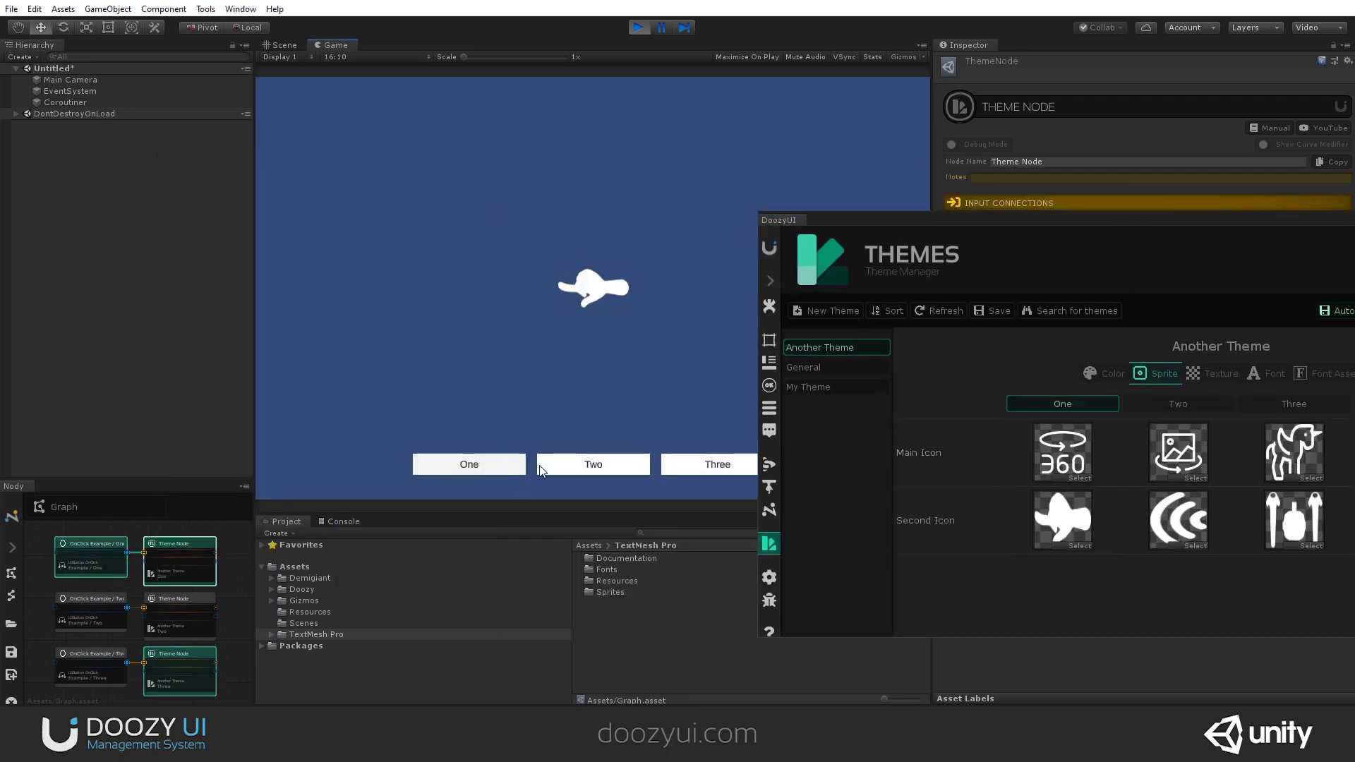
click(621, 463)
click(681, 464)
drag(920, 218, 1108, 200)
click(1085, 200)
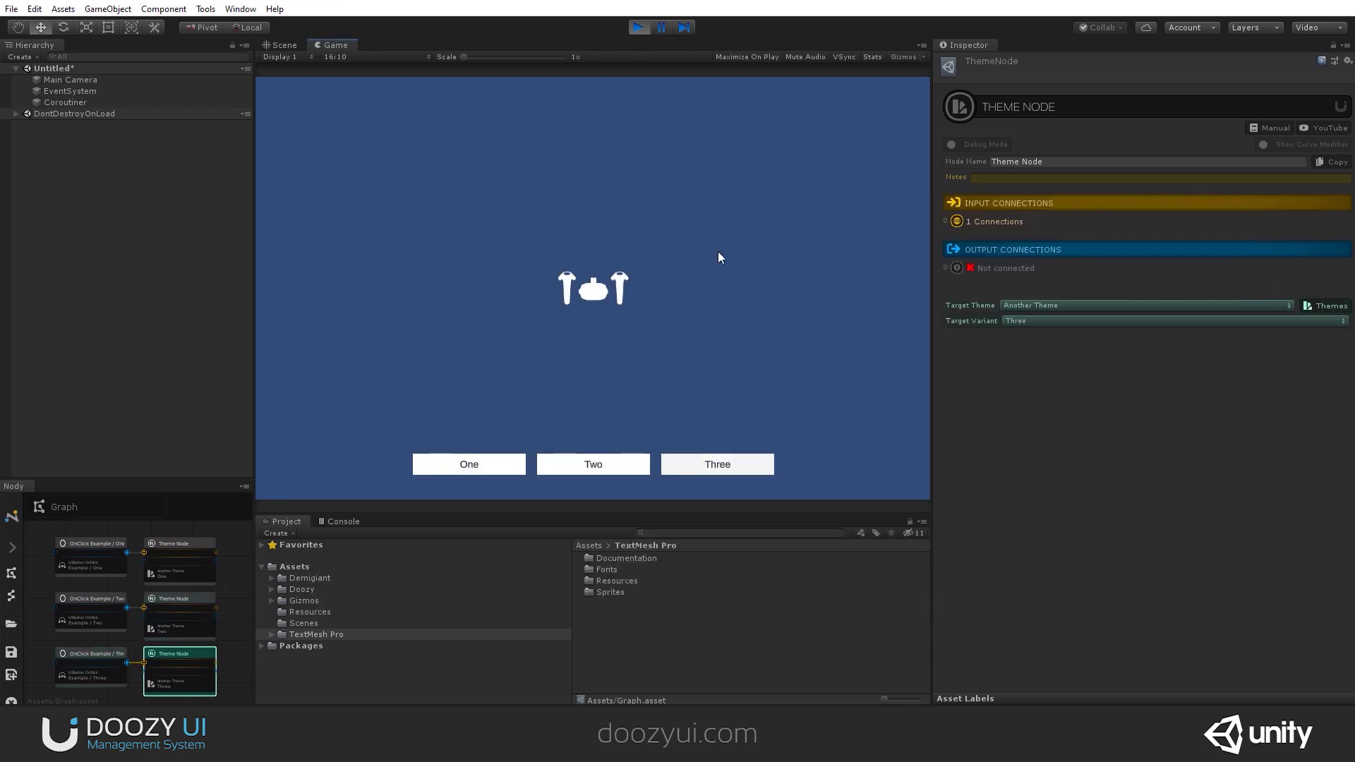
Click the Play button again to leave Play mode, with variant Three's artwork still showing
click(629, 26)
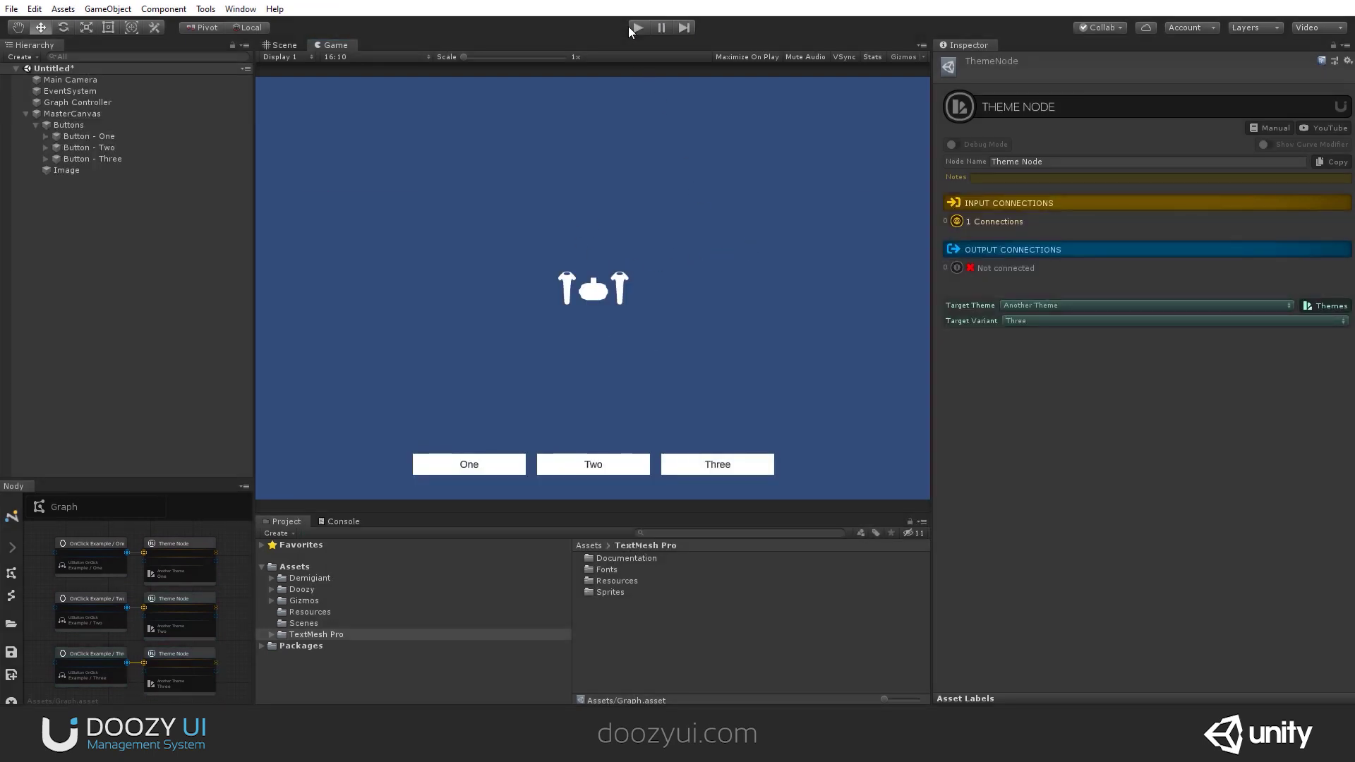